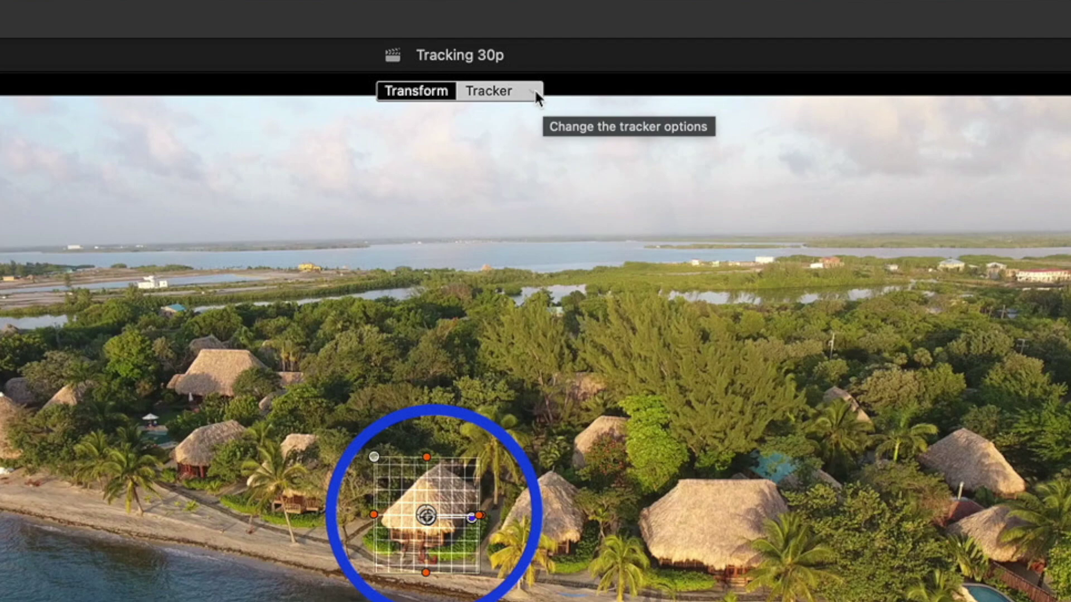
Review the circle title's tracker source and keep Track center dwelling as the tracker.
left_click(535, 93)
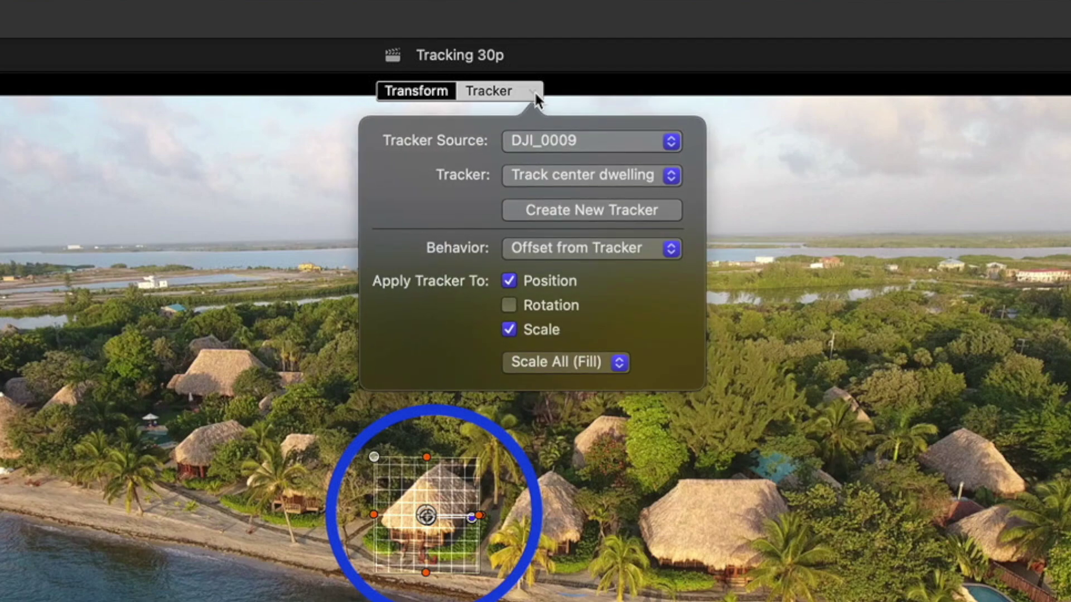
left_click(670, 144)
left_click(435, 149)
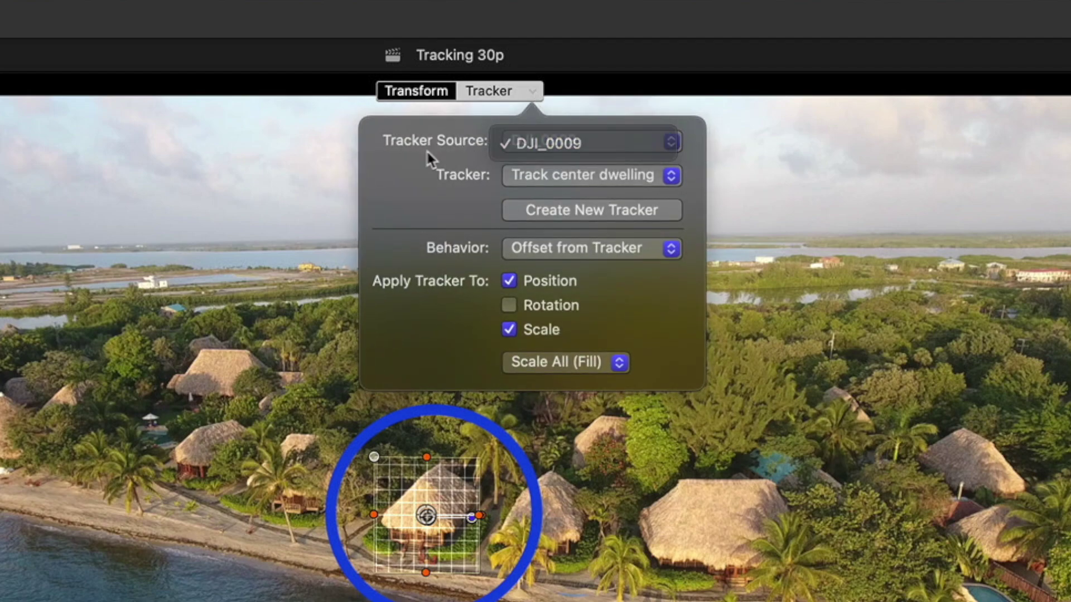
left_click(667, 178)
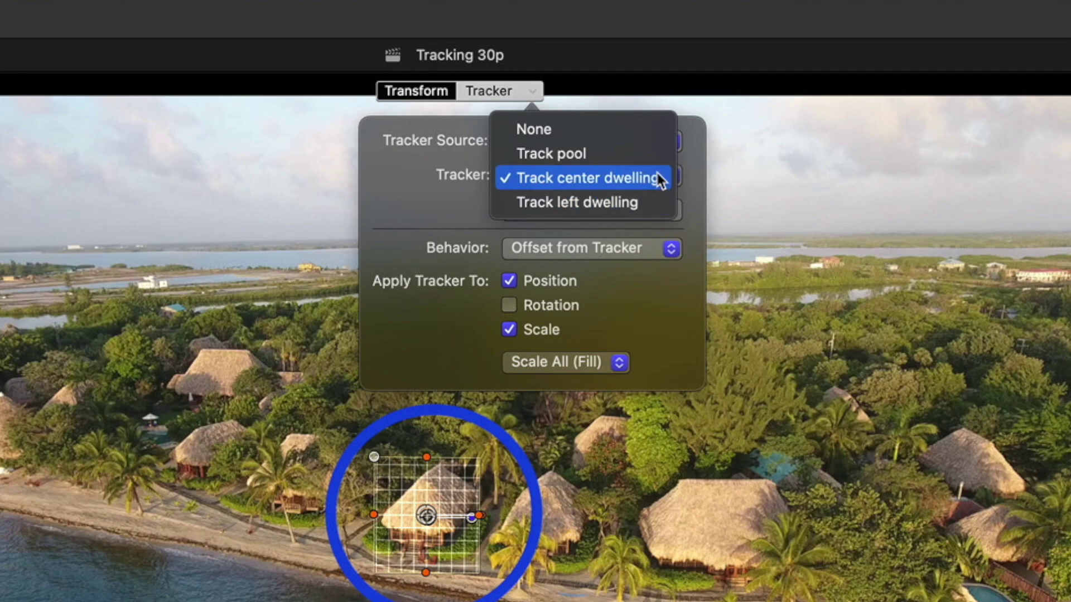
left_click(658, 178)
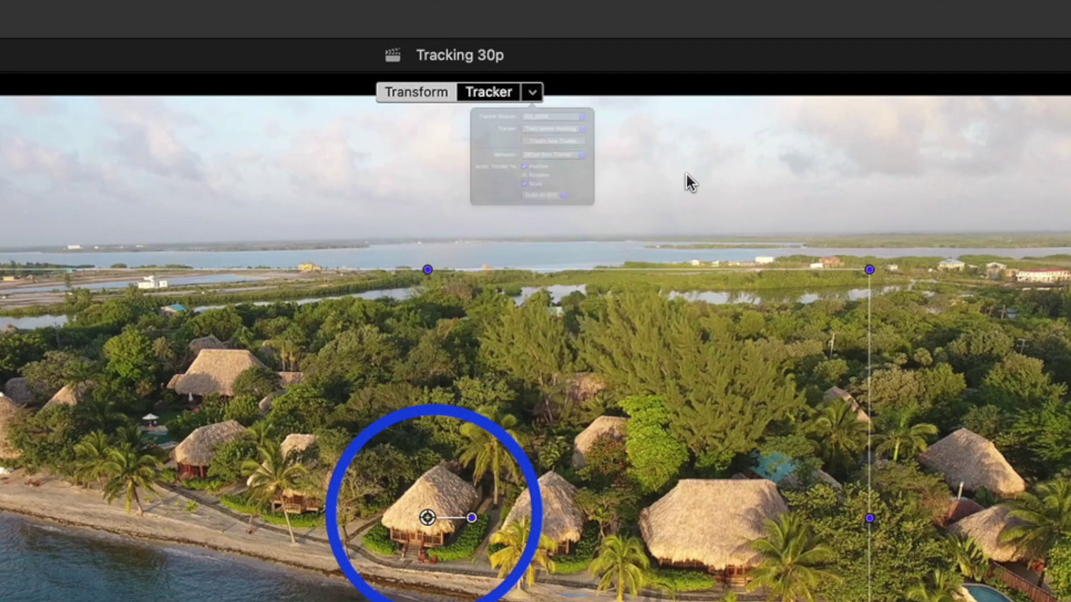
Keep the Offset from Tracker behavior and leave Rotation off, so only position and scale follow.
left_click(536, 92)
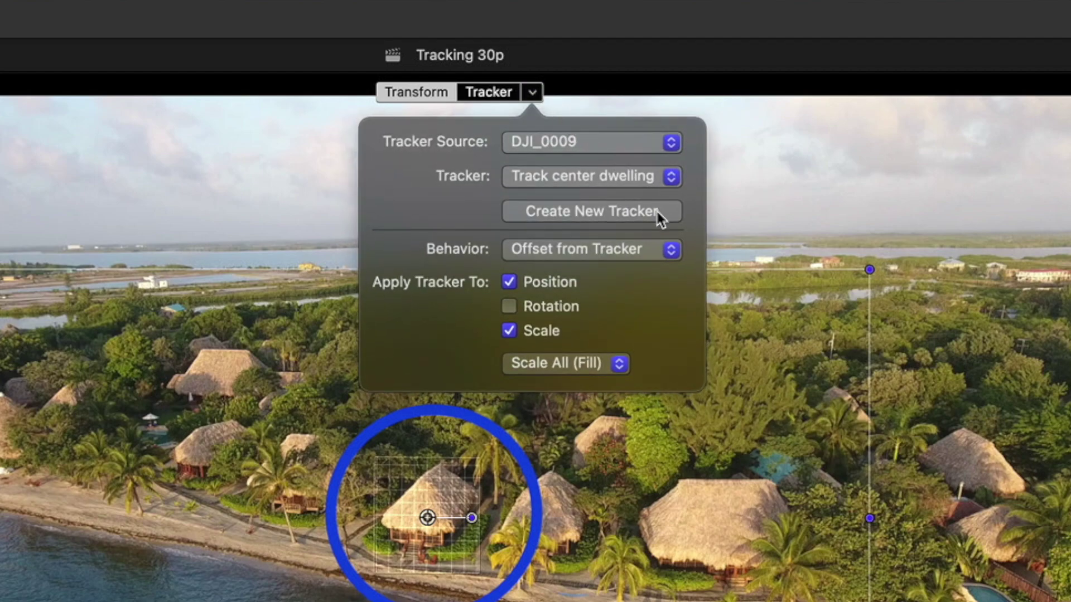
left_click(669, 251)
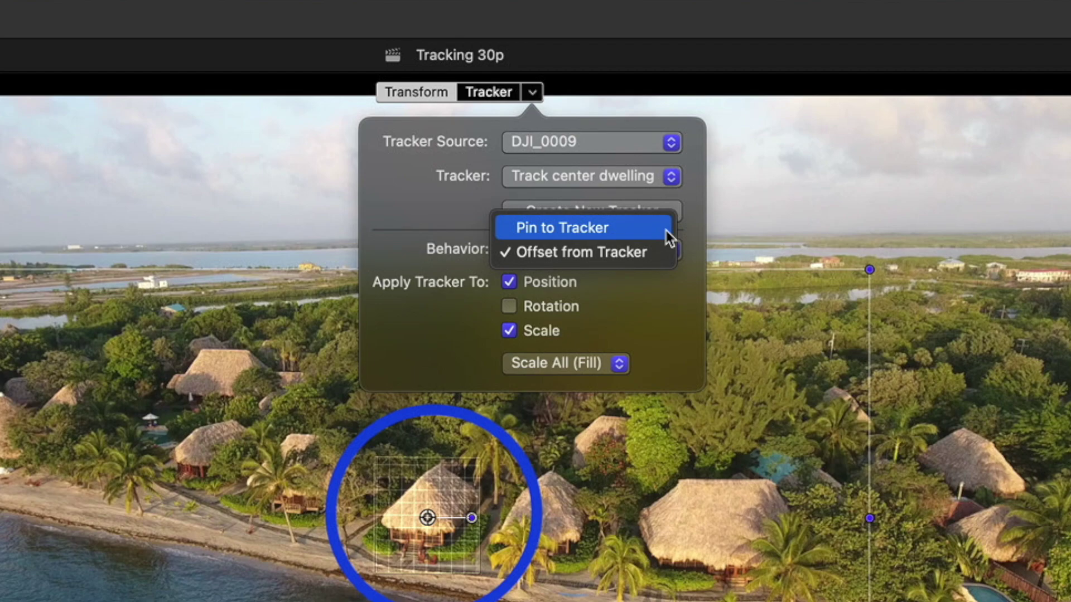
left_click(663, 277)
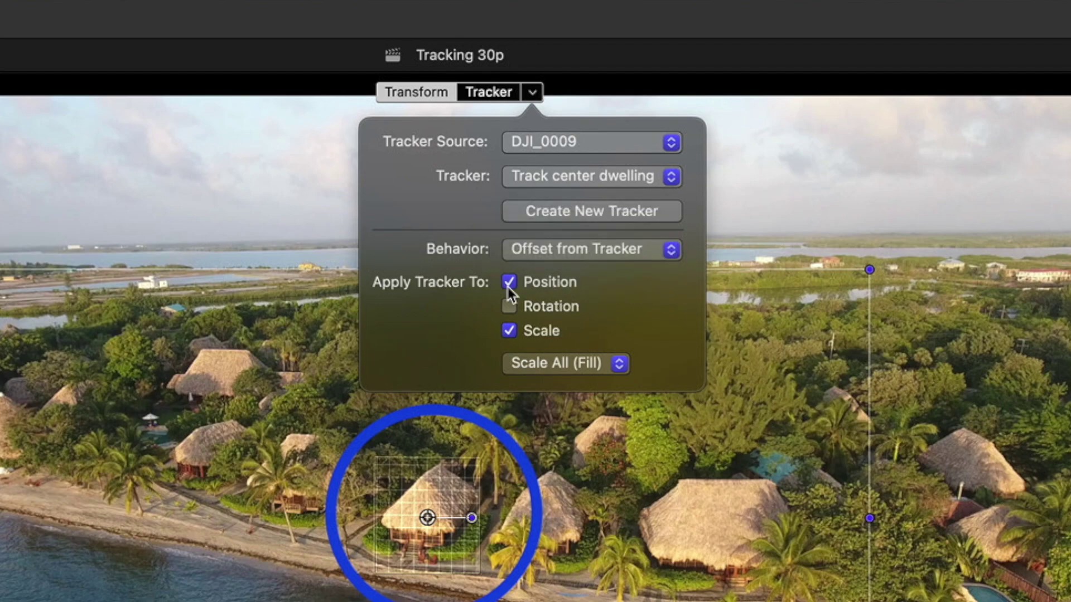
left_click(509, 306)
left_click(508, 306)
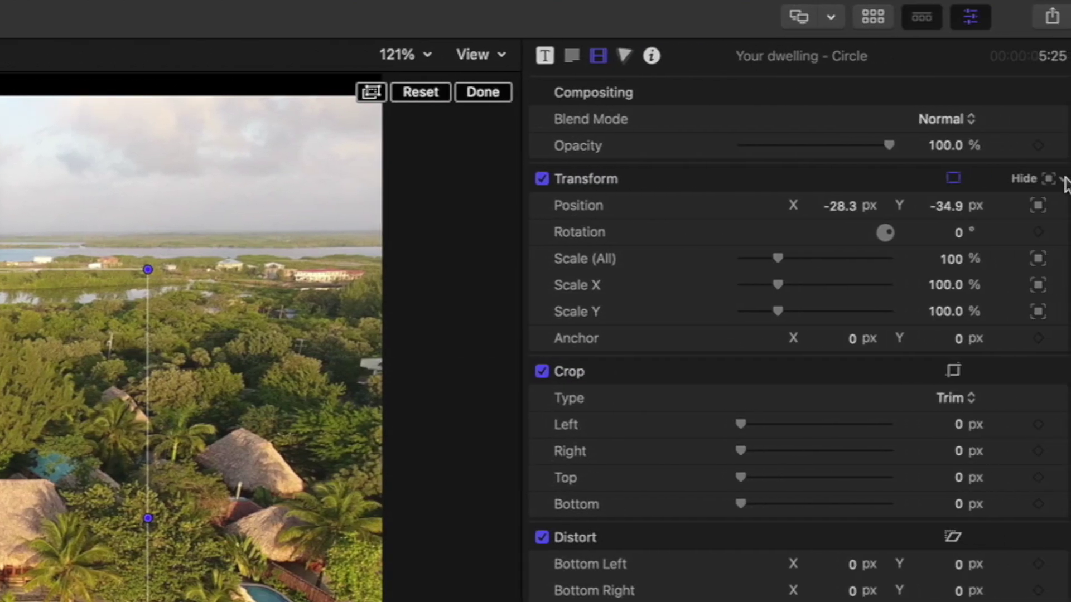
Check the transform's keyframe and tracker options, then return to the tracker settings.
left_click(1064, 181)
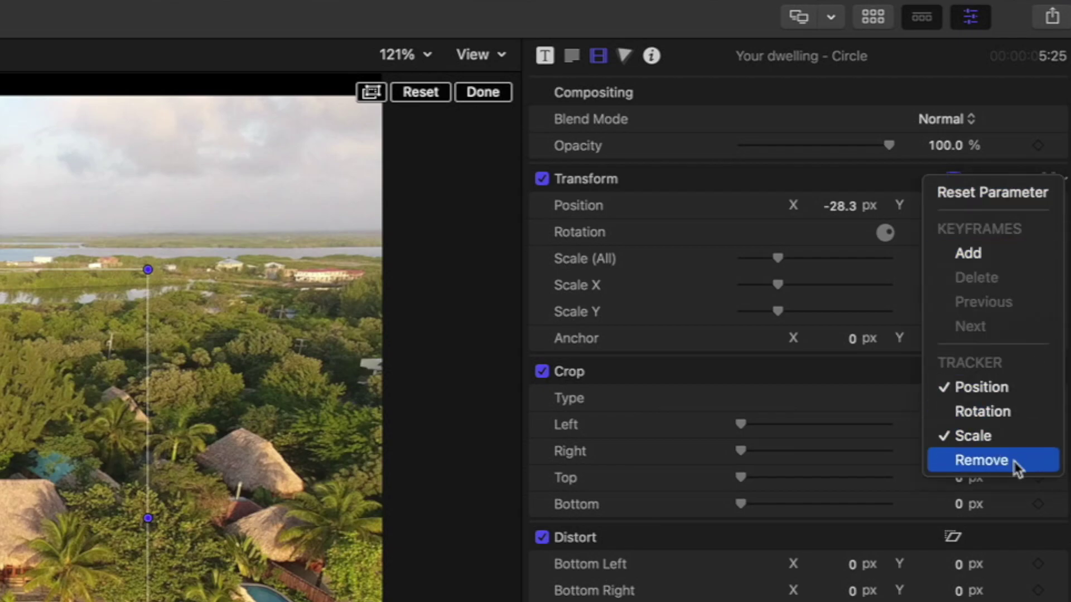
left_click(1064, 178)
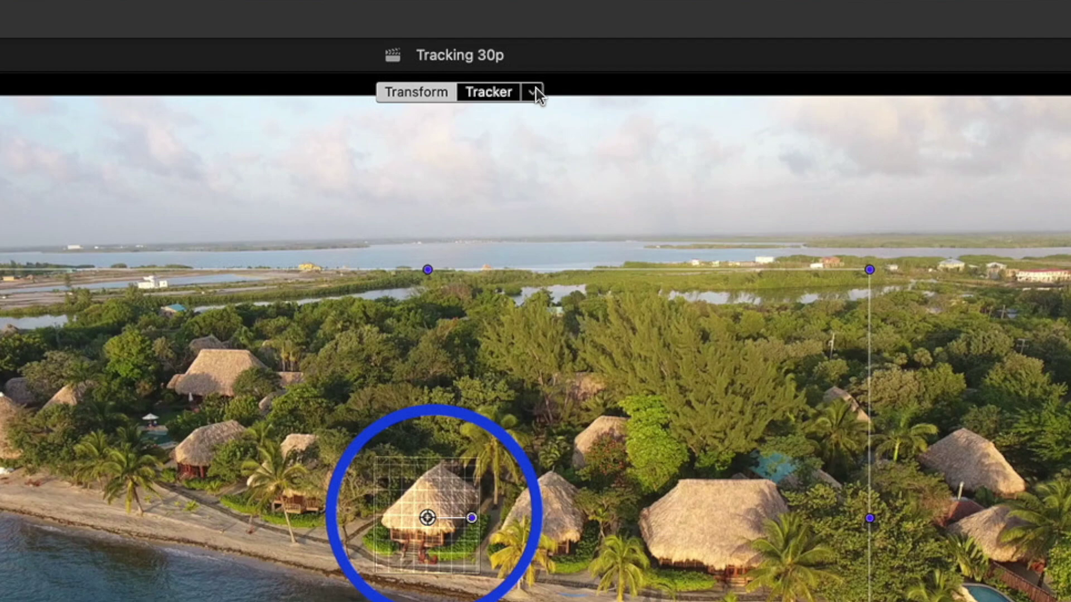
left_click(534, 92)
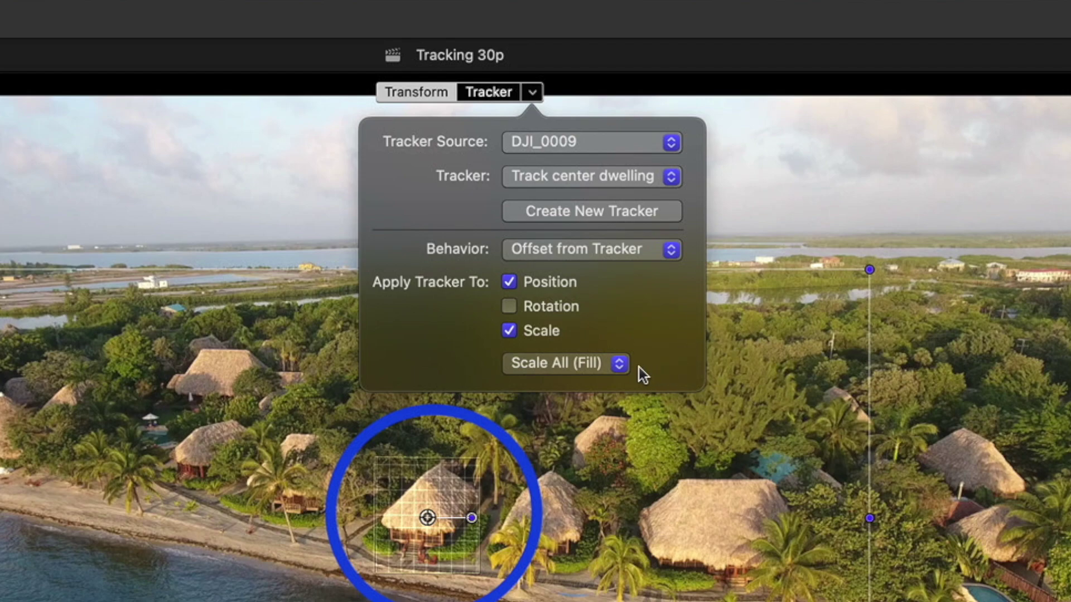
left_click(621, 364)
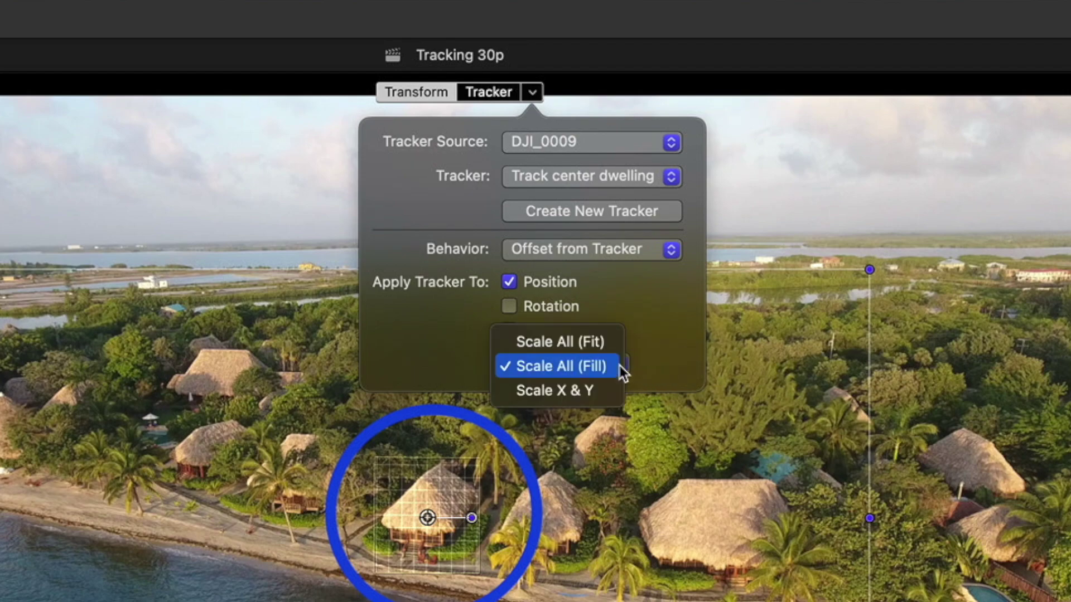
left_click(600, 391)
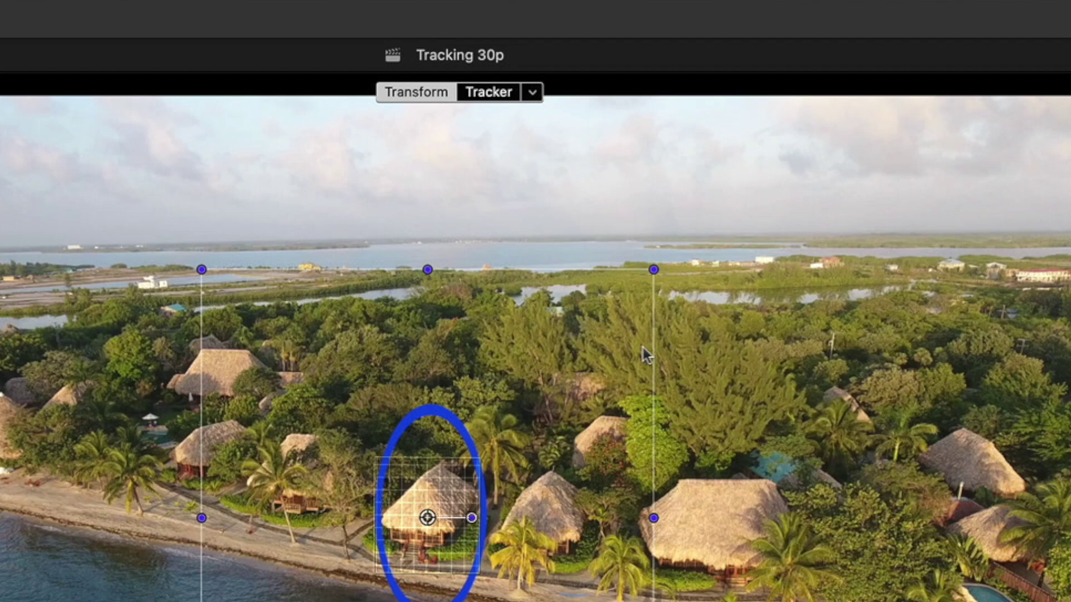
left_click(532, 95)
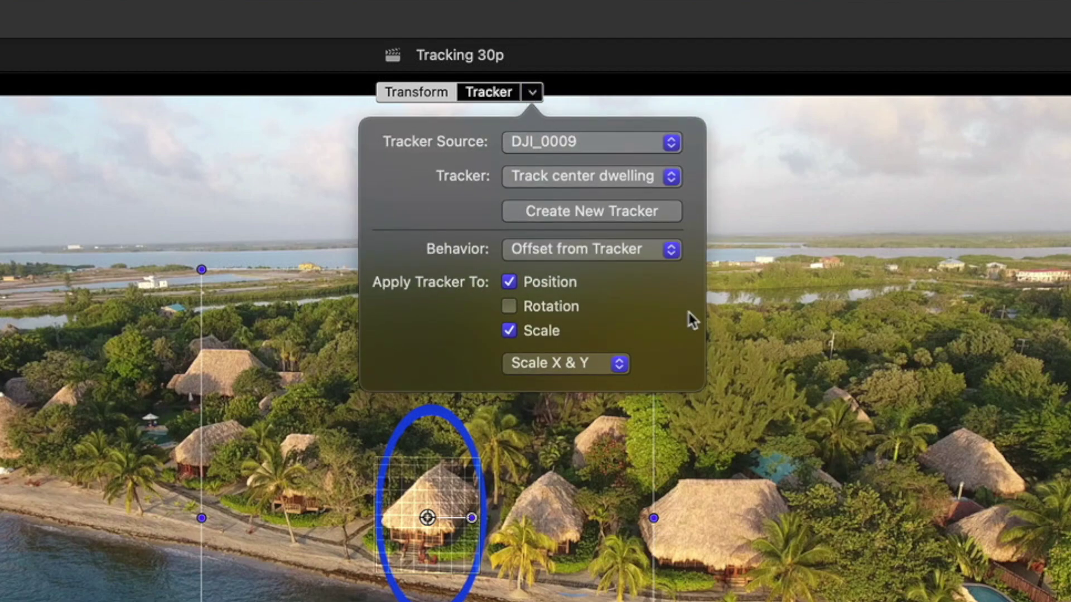
left_click(619, 365)
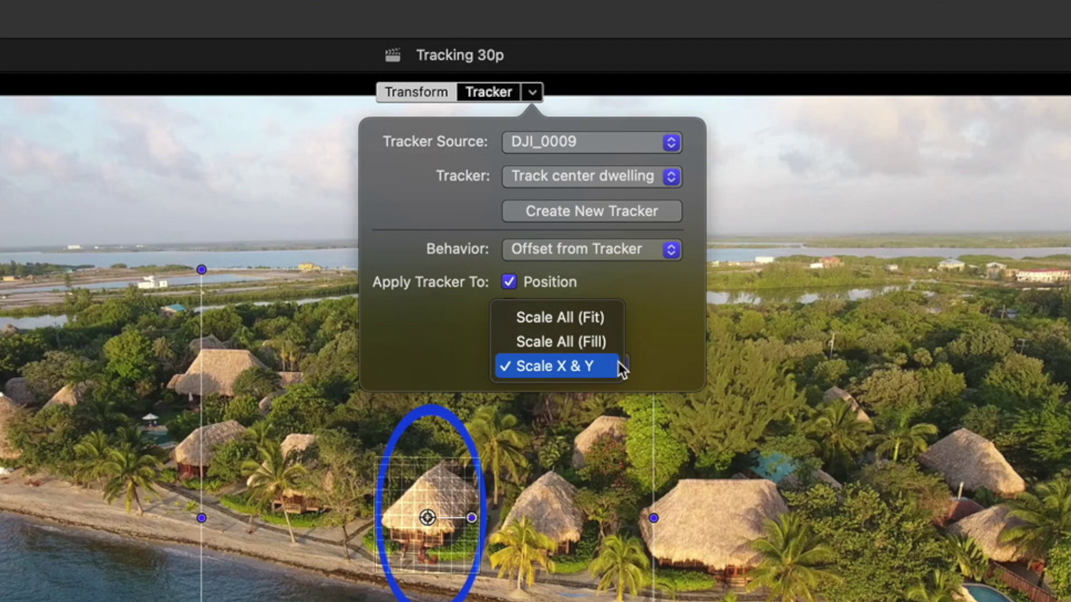
left_click(607, 318)
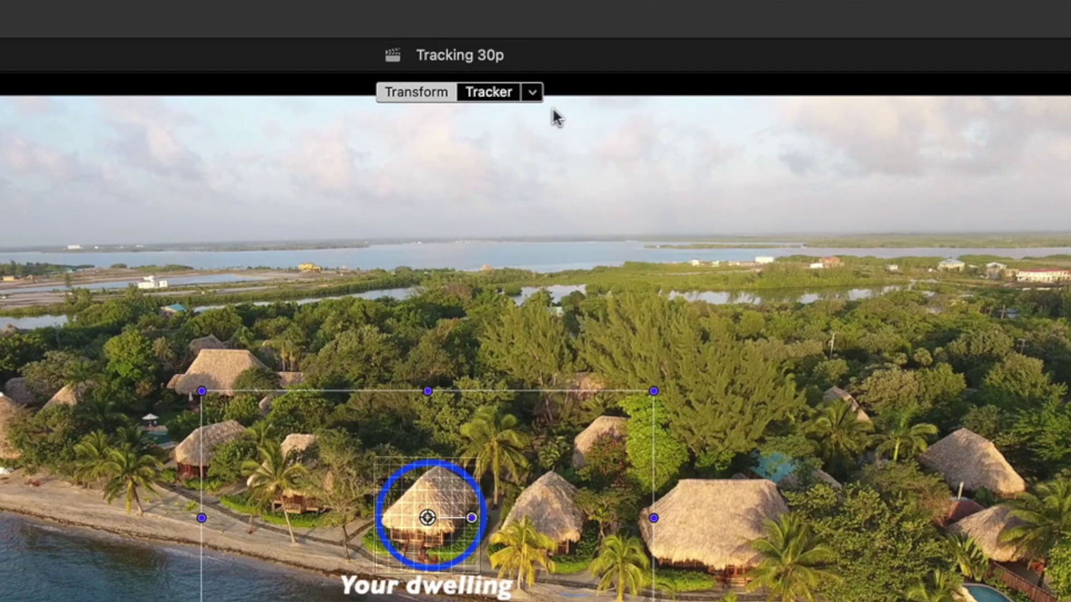
left_click(532, 93)
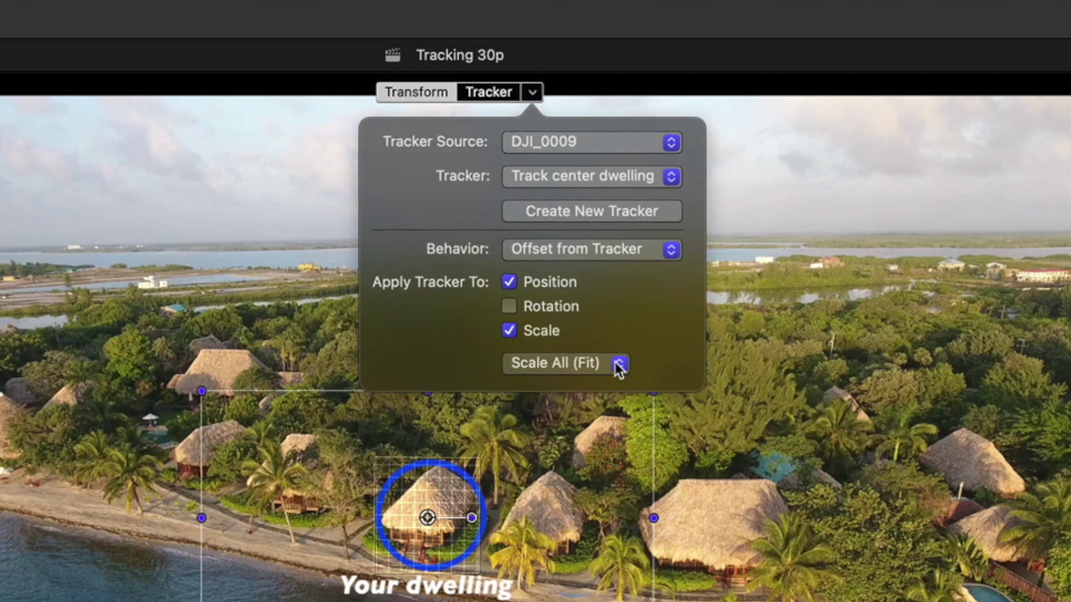
left_click(619, 365)
left_click(608, 389)
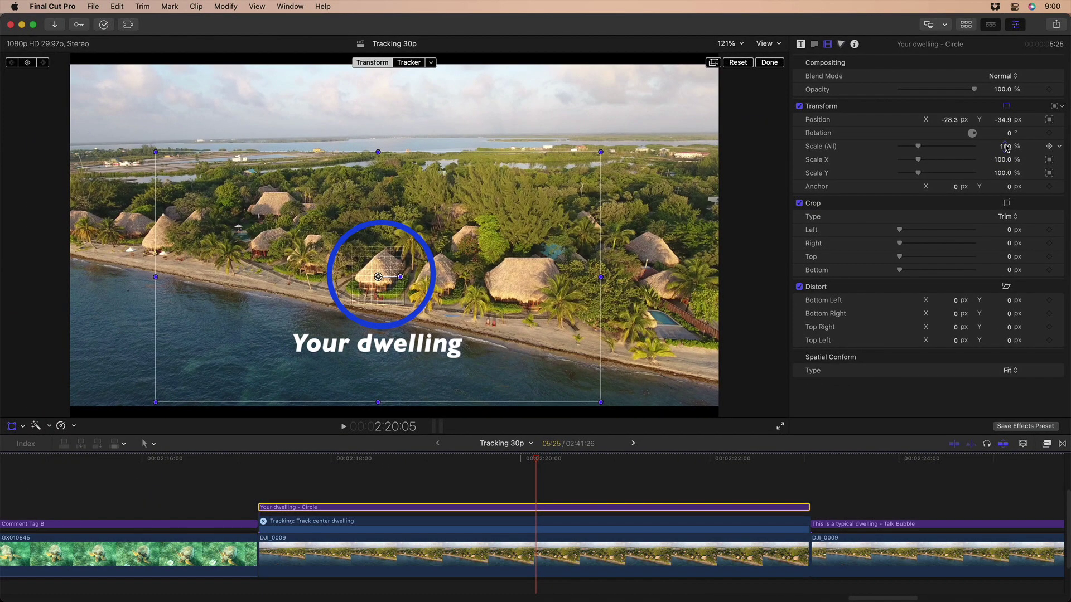
Scale the tracked circle title down from about 86% to about 67%, then move the playhead earlier.
left_click_drag(1008, 148, 997, 148)
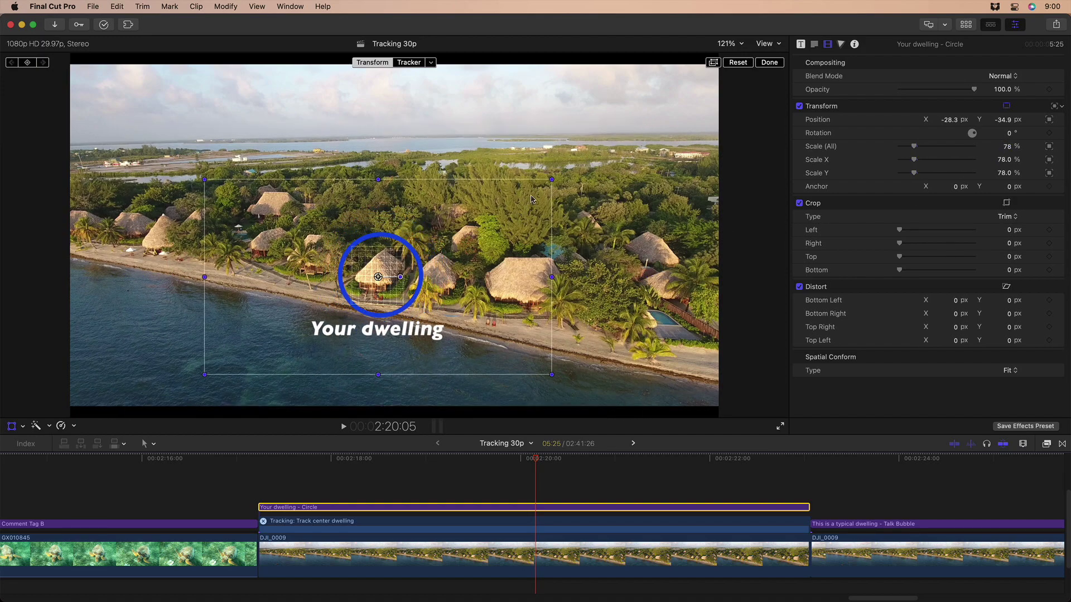
left_click_drag(554, 177, 528, 197)
left_click(259, 460)
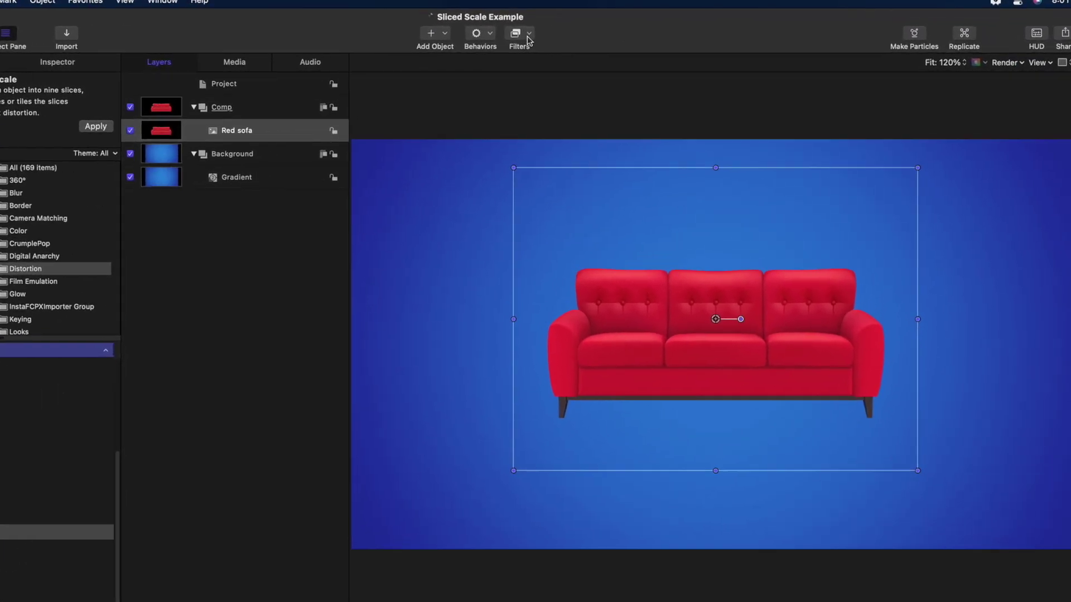
Apply Filters > Distortion > Sliced Scale to the Red sofa layer.
left_click(583, 36)
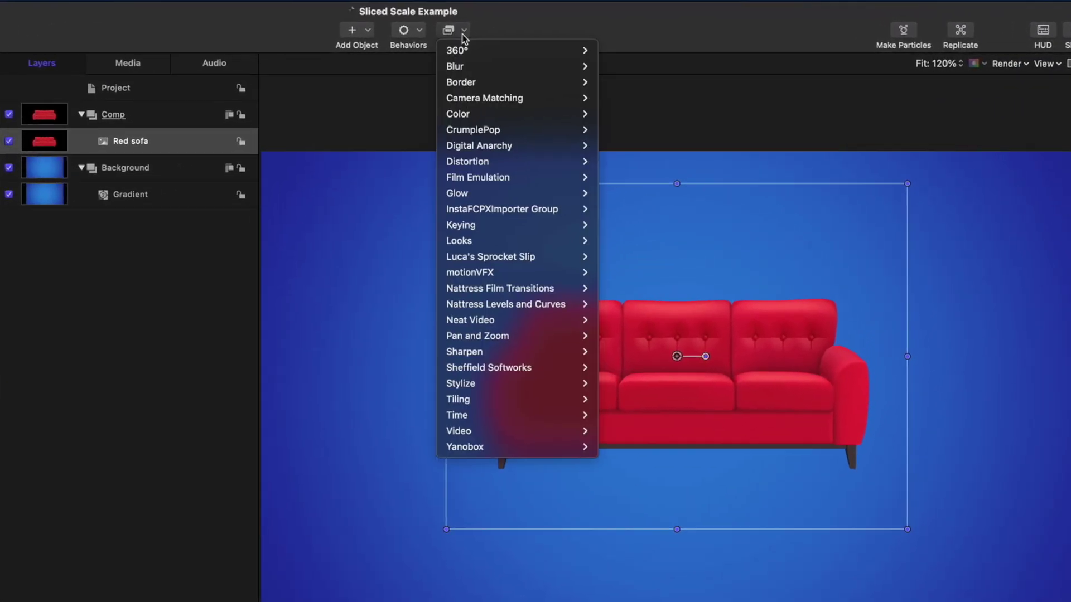
mouse_move(529, 161)
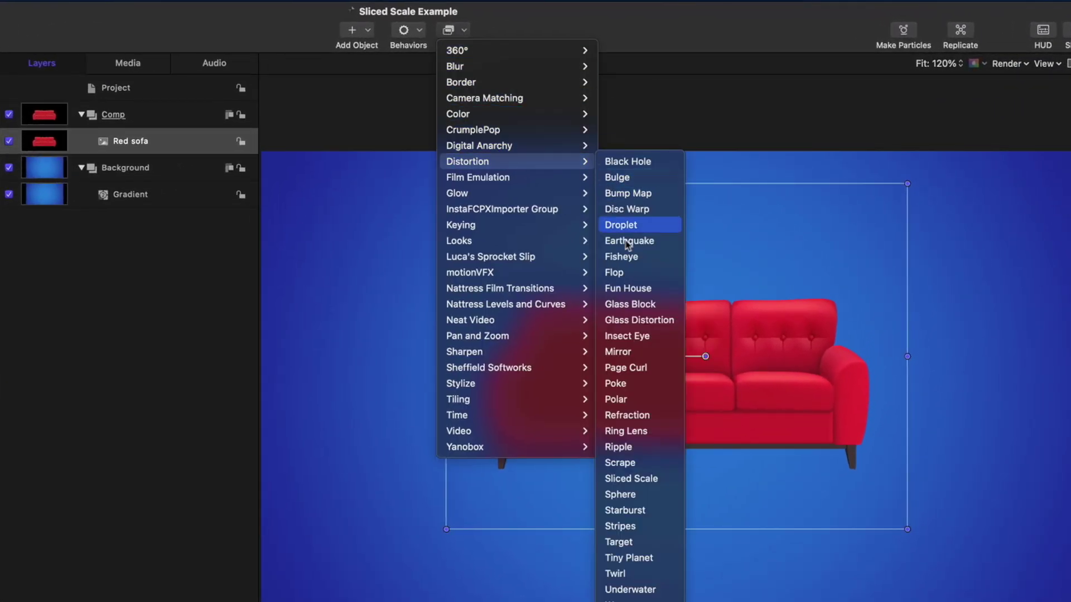
left_click(663, 481)
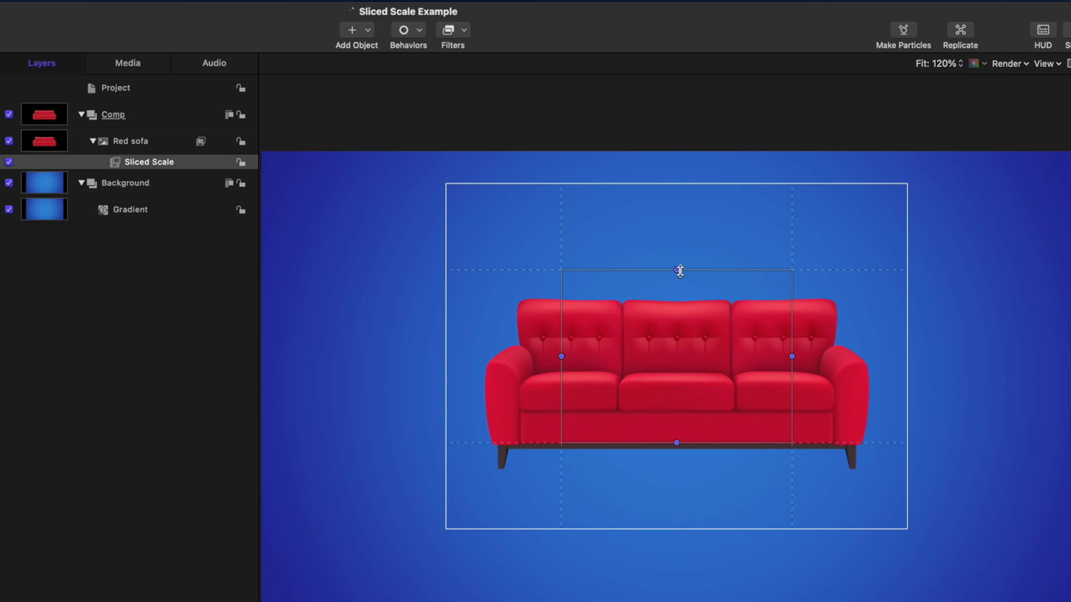
Test stretching the sofa taller and wider with the Sliced Scale handles, undoing back to normal proportions.
mouse_move(676, 269)
left_mouse_down()
mouse_move(687, 190)
mouse_move(690, 253)
left_mouse_up()
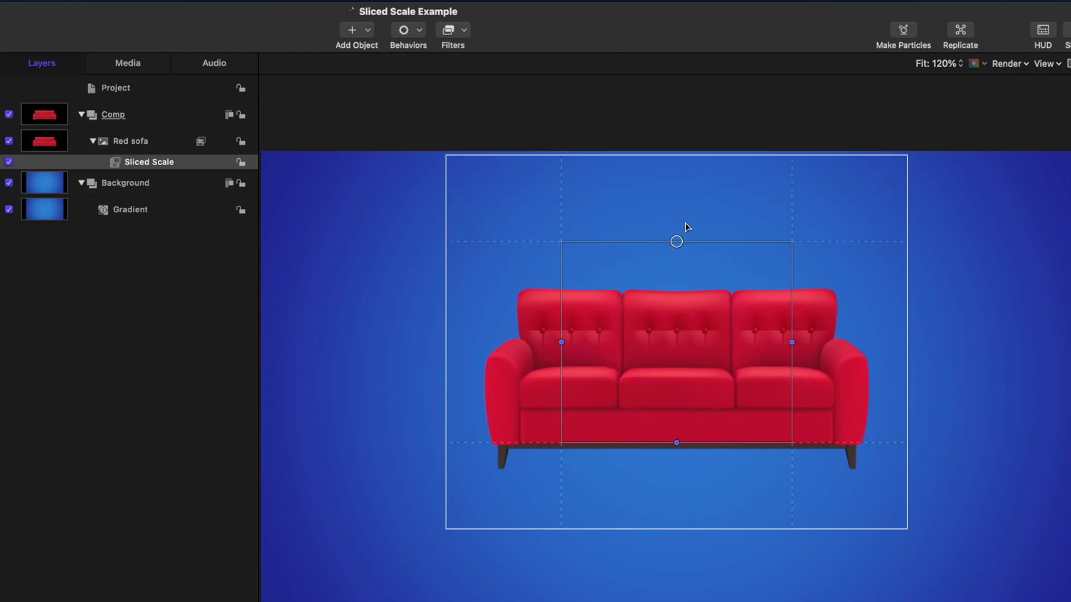
mouse_move(687, 227)
left_mouse_down()
mouse_move(684, 145)
mouse_move(685, 222)
left_mouse_up()
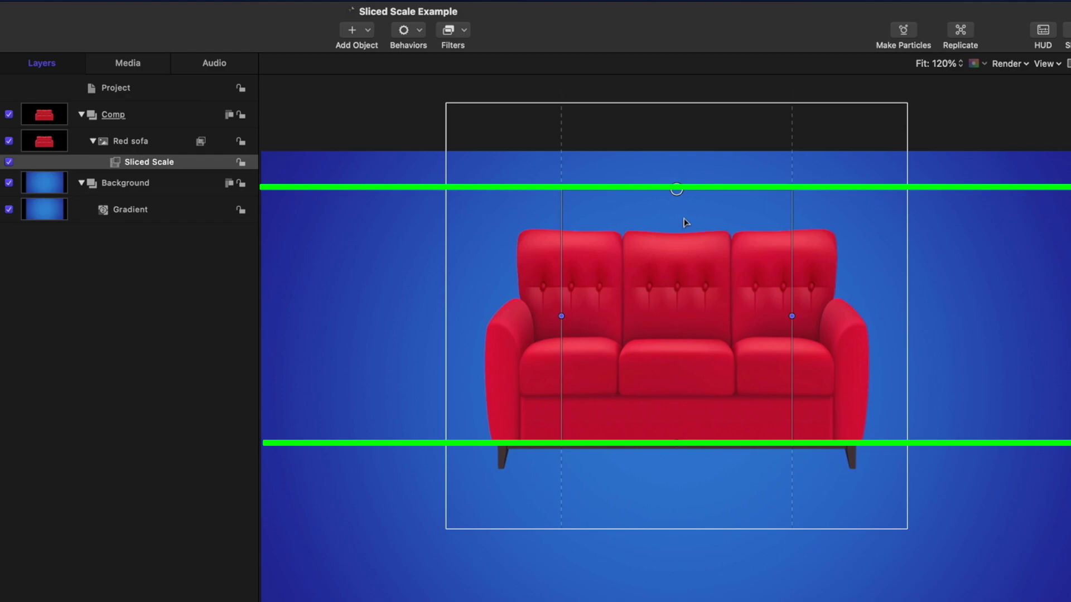
mouse_move(686, 222)
left_mouse_down()
mouse_move(683, 272)
mouse_move(683, 190)
left_mouse_up()
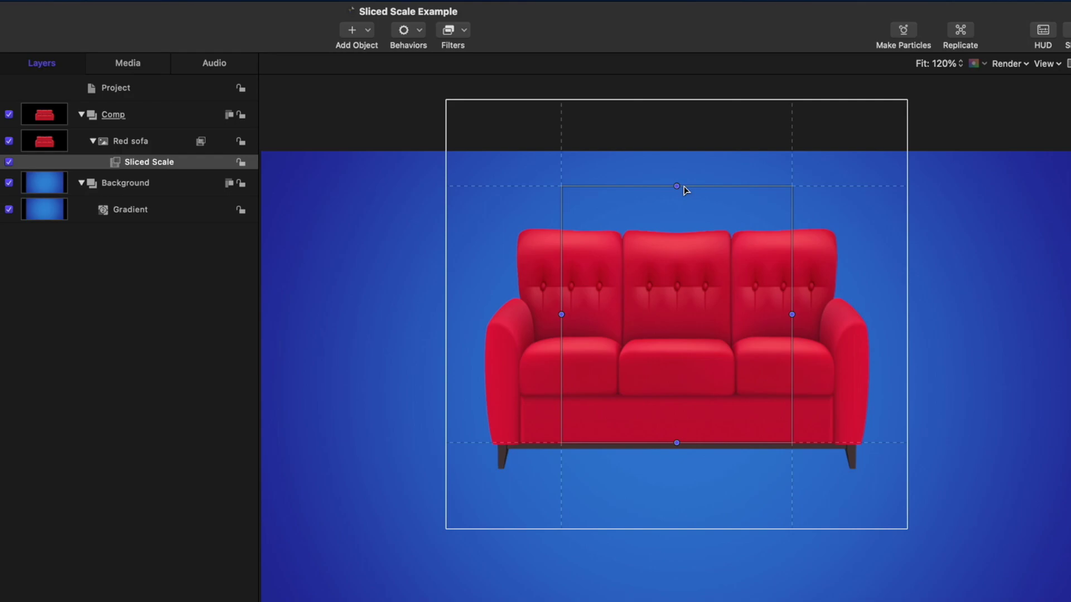
key("super+z")
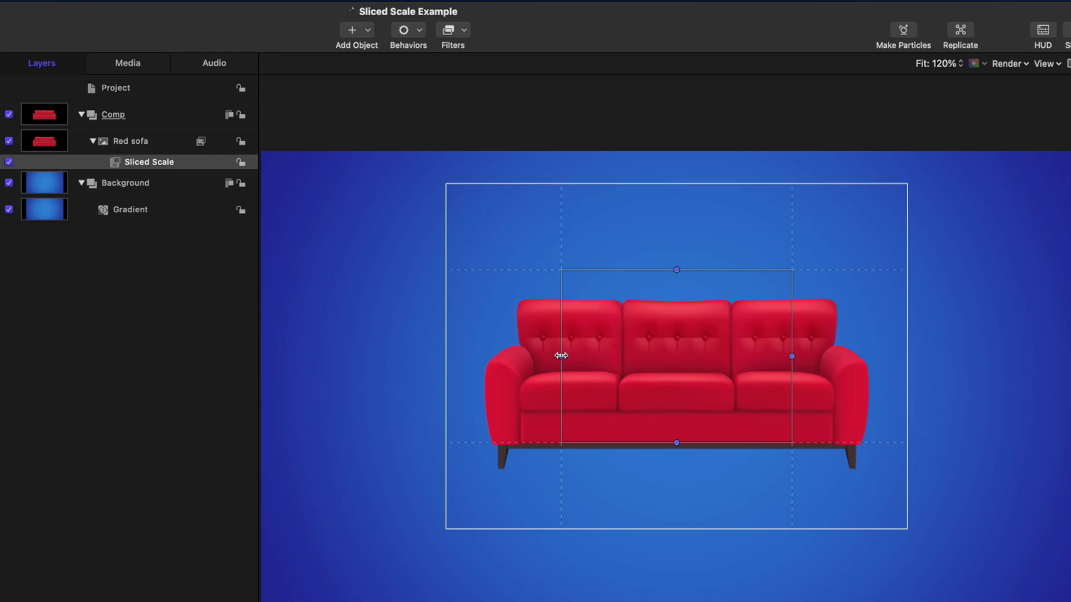
left_click_drag(561, 356, 399, 368)
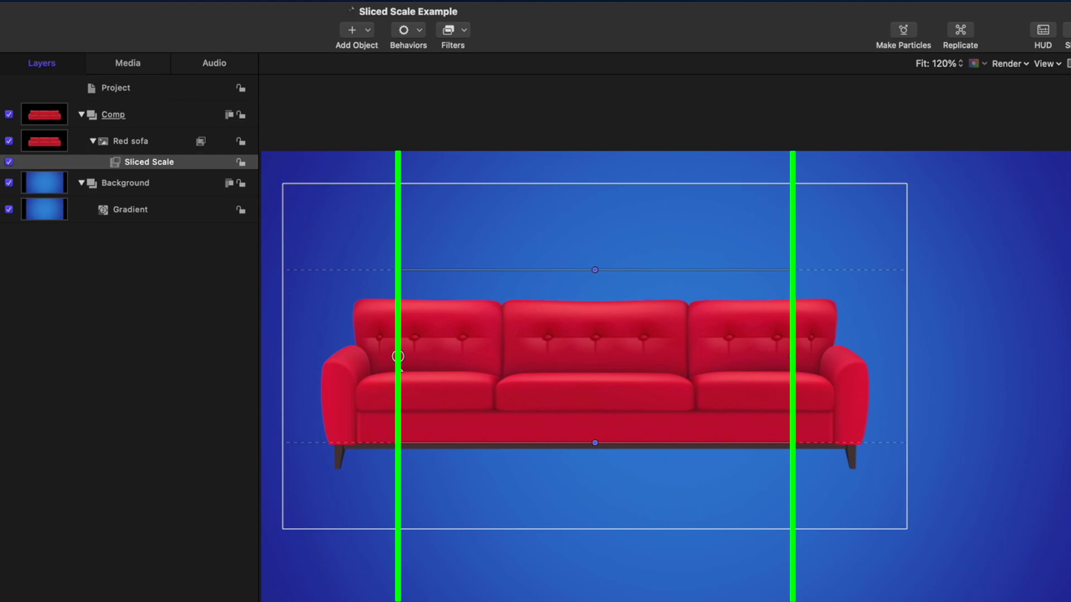
left_click_drag(397, 355, 428, 357)
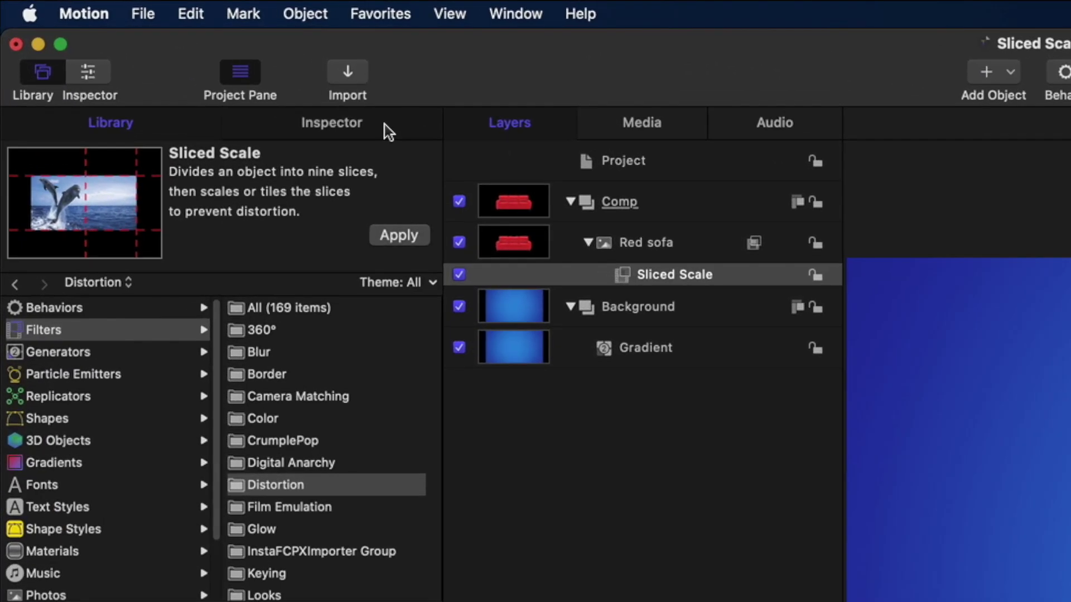
Turn on Edit Slices in the Filters inspector and fit the centre slice around the middle cushion.
left_click(193, 63)
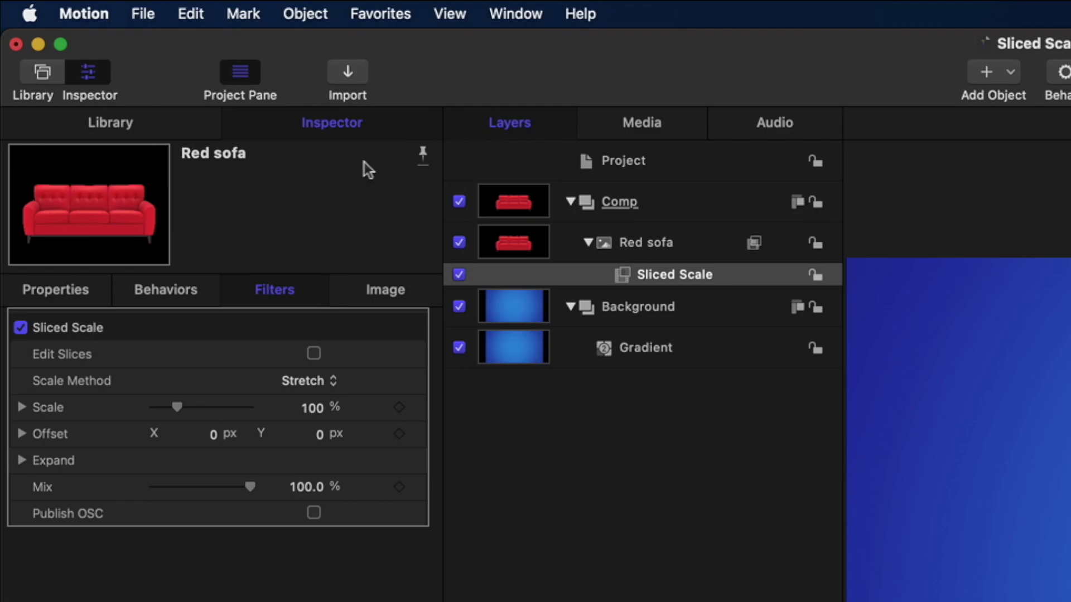
left_click(313, 353)
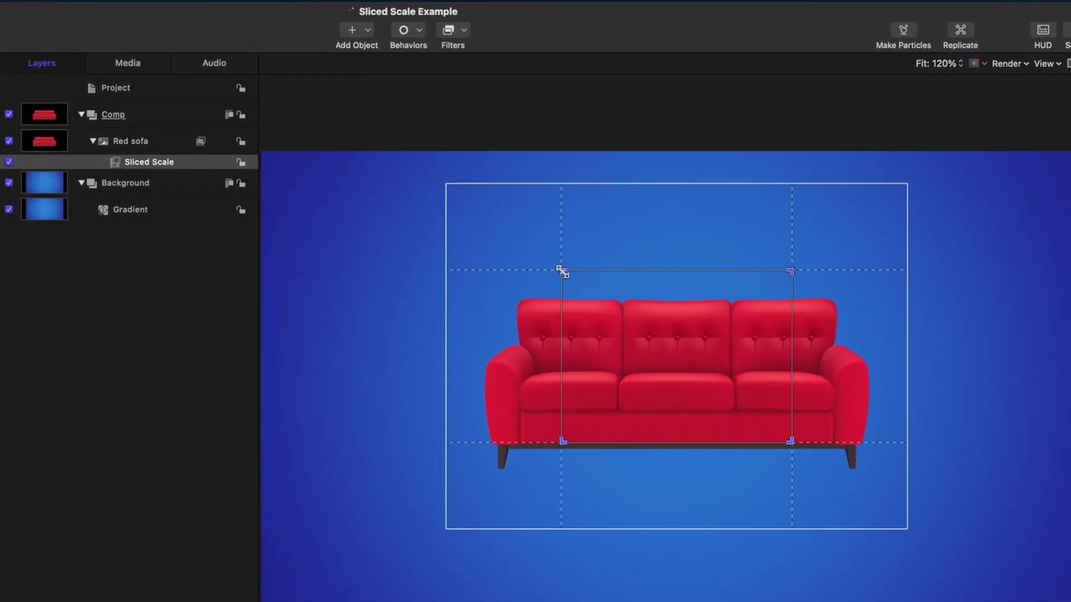
left_click_drag(660, 221, 664, 300)
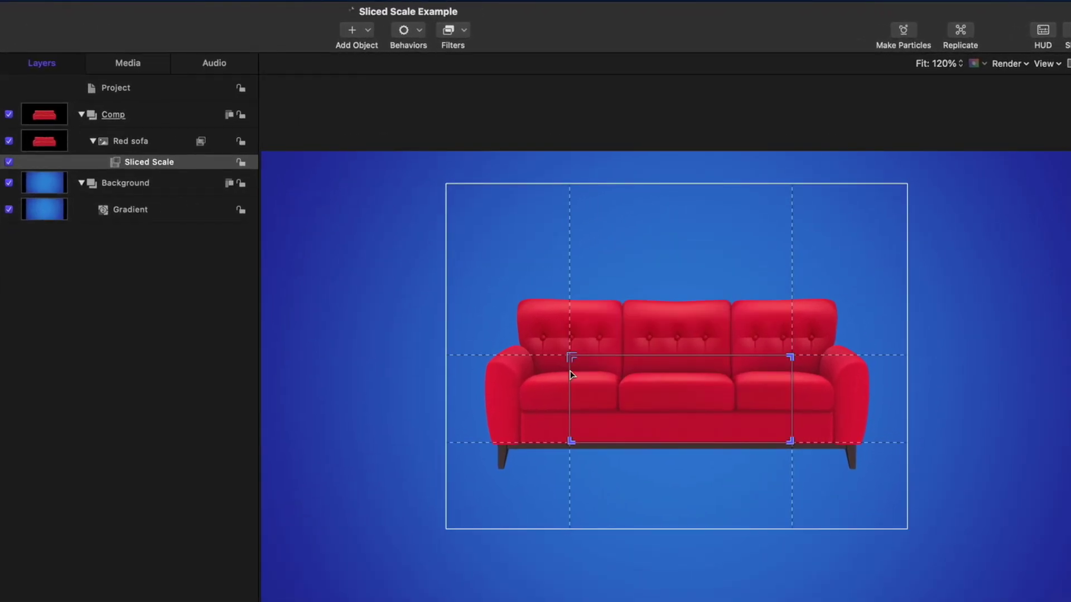
left_click_drag(571, 375, 622, 384)
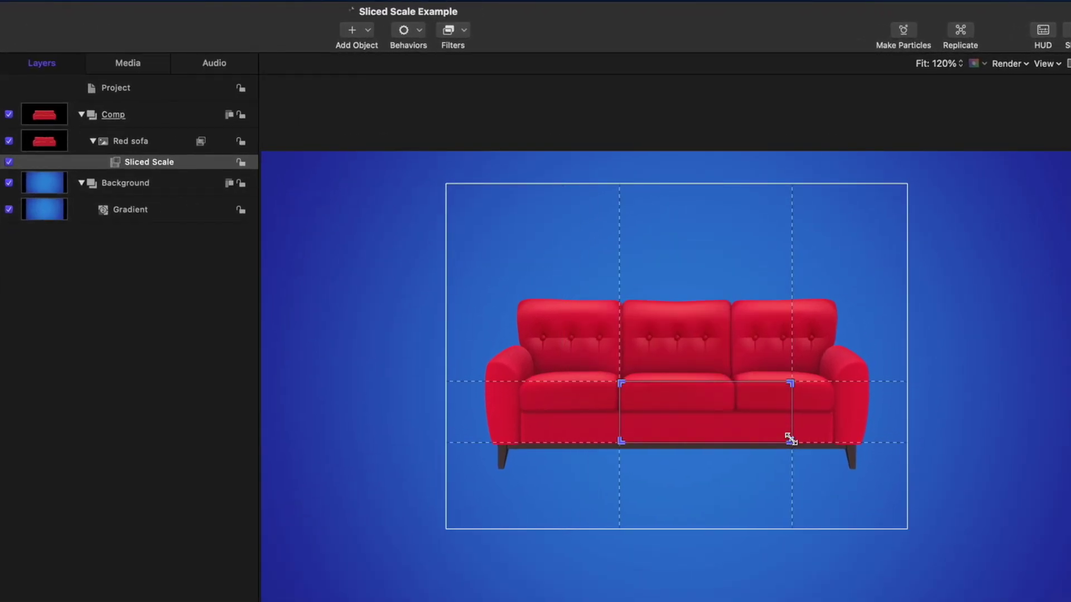
left_click_drag(791, 440, 731, 409)
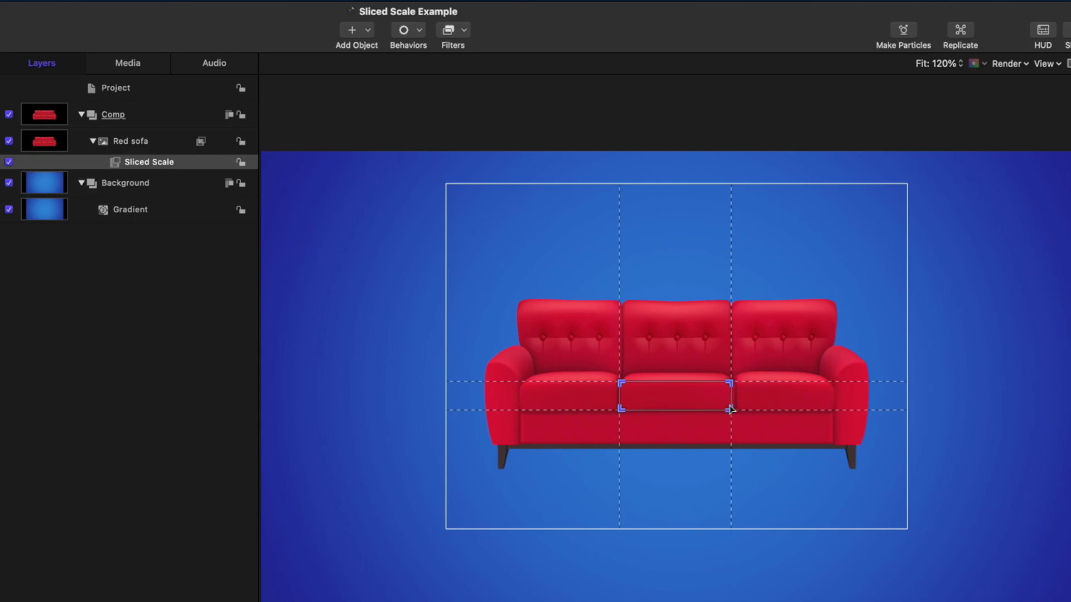
left_click_drag(619, 411, 625, 384)
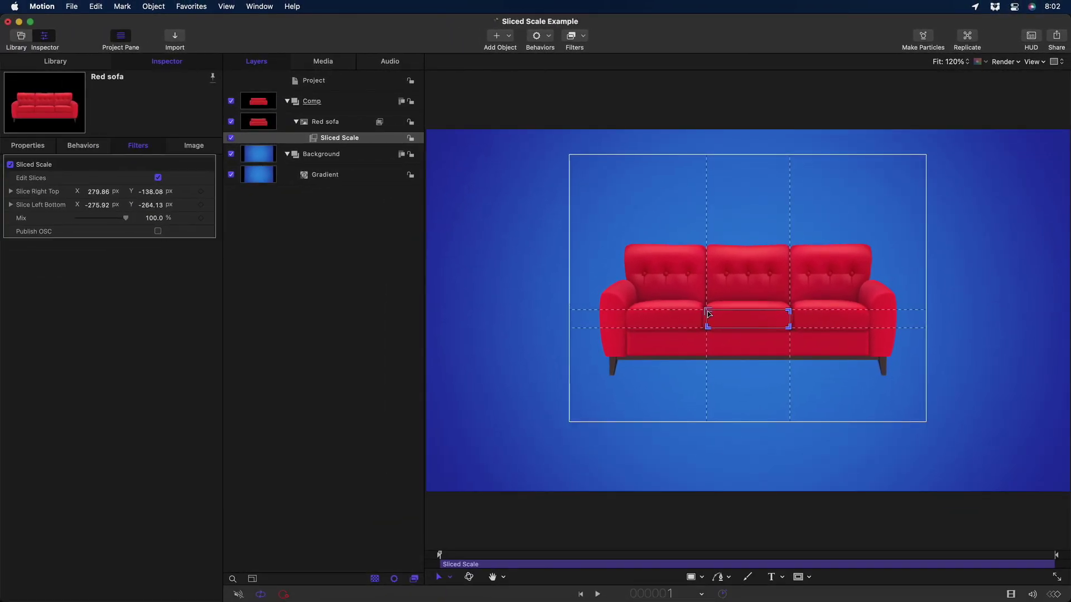
Turn off Edit Slices, try stretching the sofa taller, then undo to keep 100% scale.
left_click(158, 177)
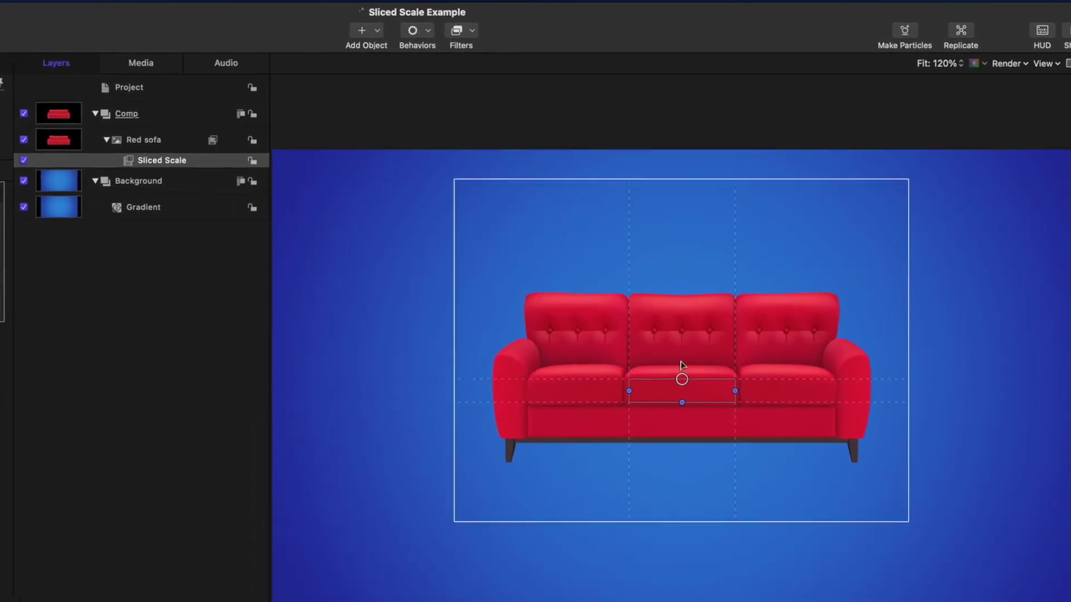
left_click_drag(747, 313, 747, 285)
left_click_drag(675, 352, 675, 308)
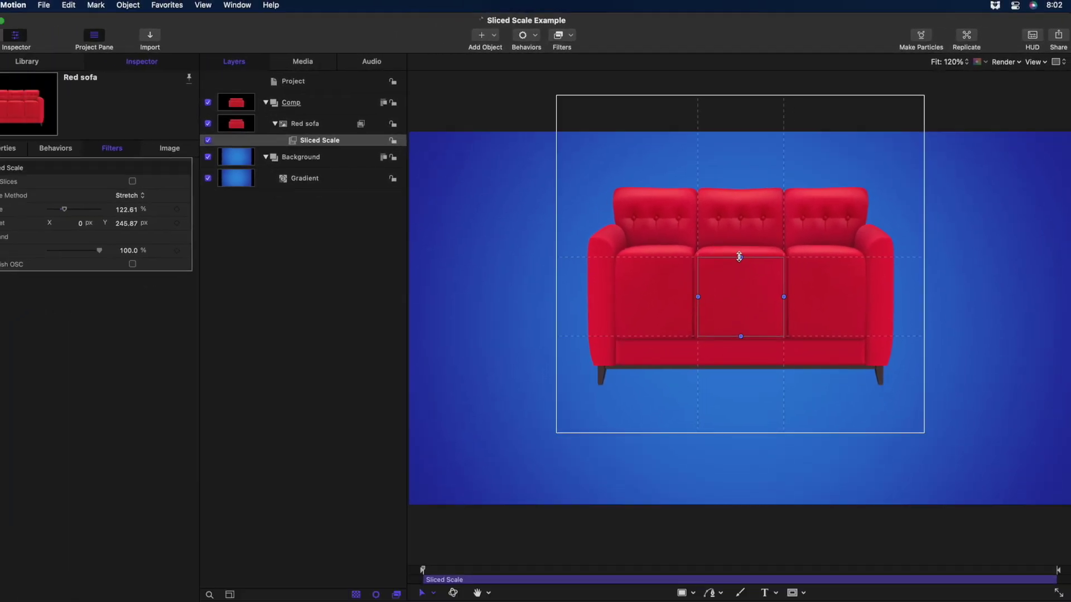
key("super+z")
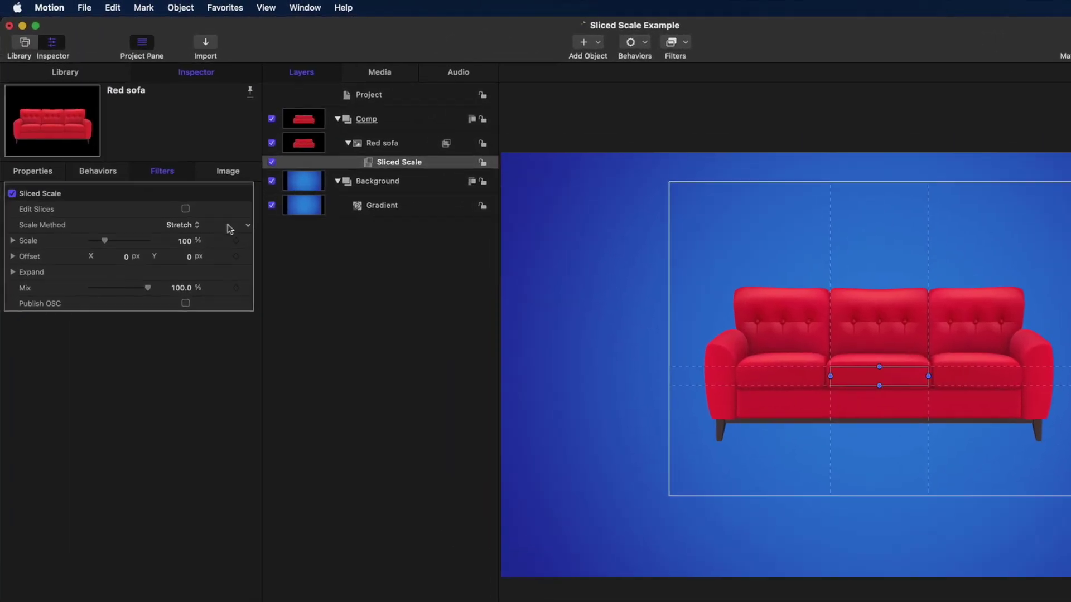
left_click(162, 192)
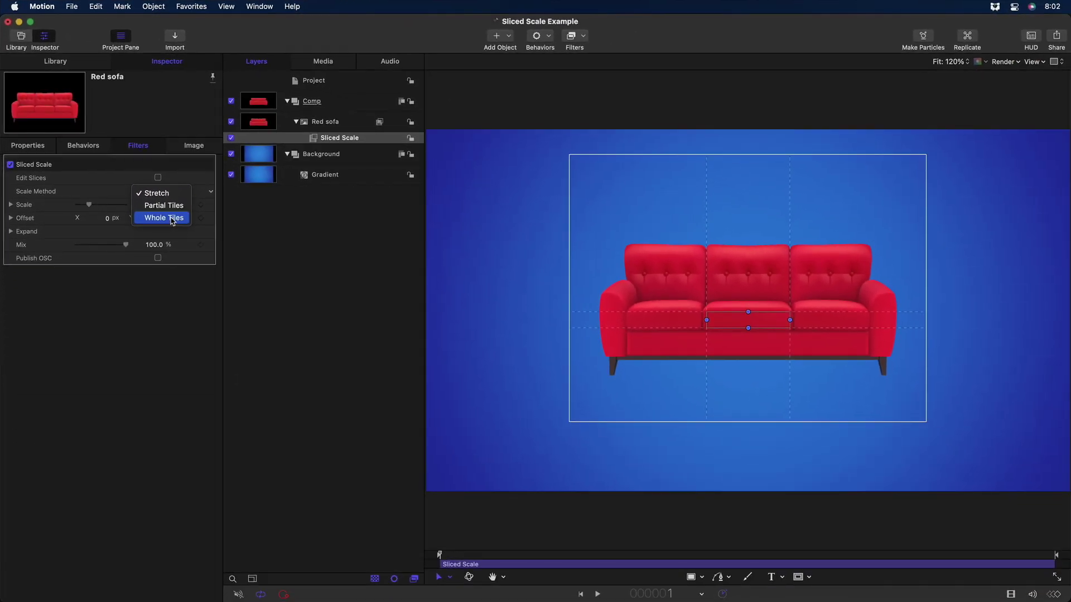
Set Scale Method to Whole Tiles and drag the sofa wider into six seats.
left_click(172, 219)
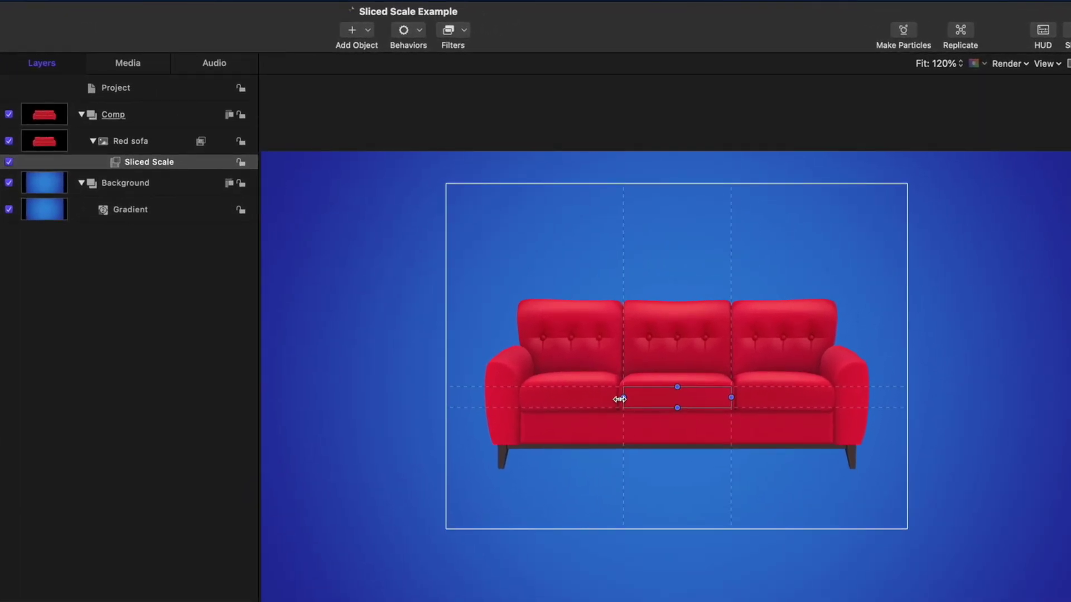
left_click_drag(618, 399, 444, 403)
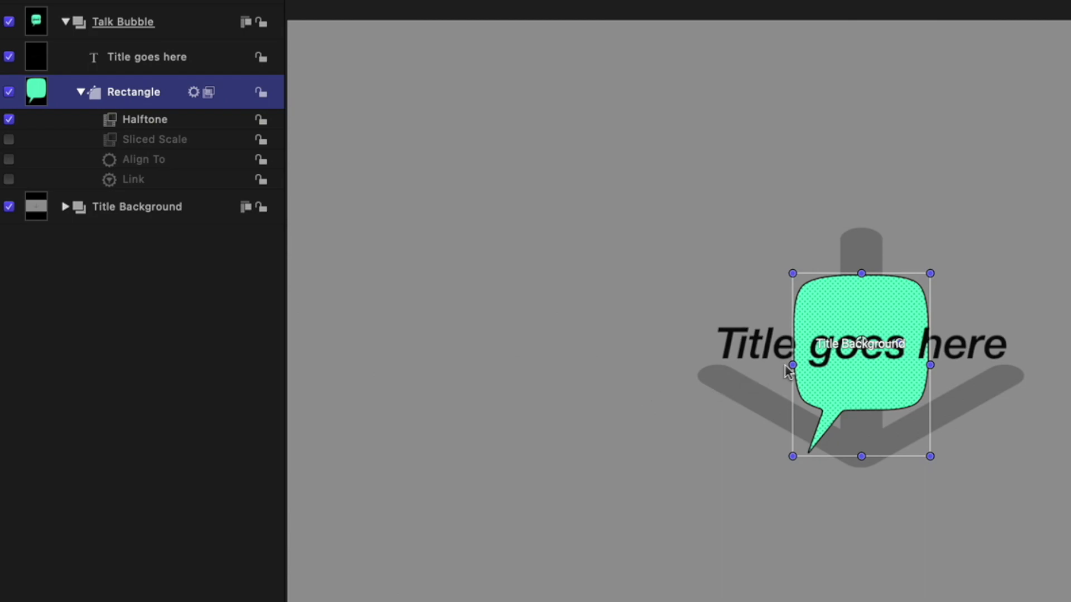
Try widening the speech bubble without Sliced Scale, undo it, and select the Sliced Scale filter.
left_click_drag(792, 366, 583, 367)
key("super+z")
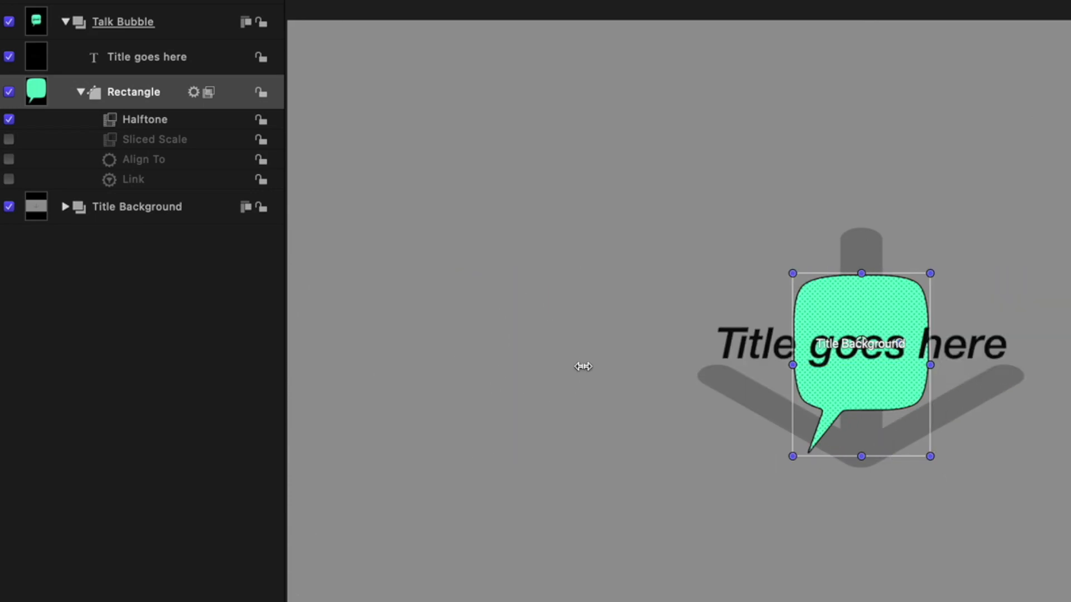
left_click(139, 139)
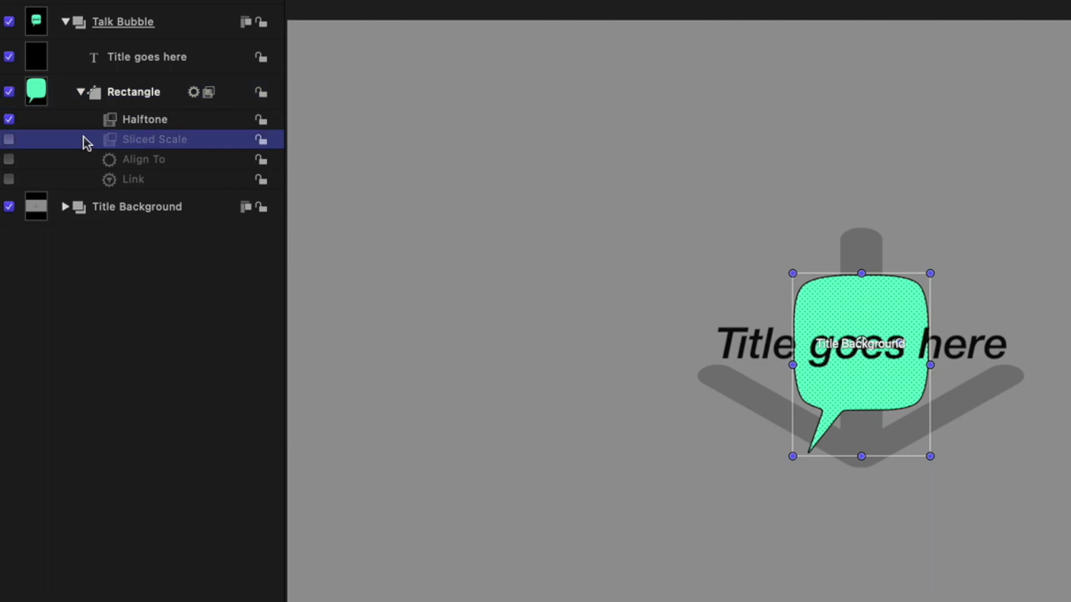
Enable the bubble's Sliced Scale filter and scrub its Scale X up to 178.9%.
left_click(11, 139)
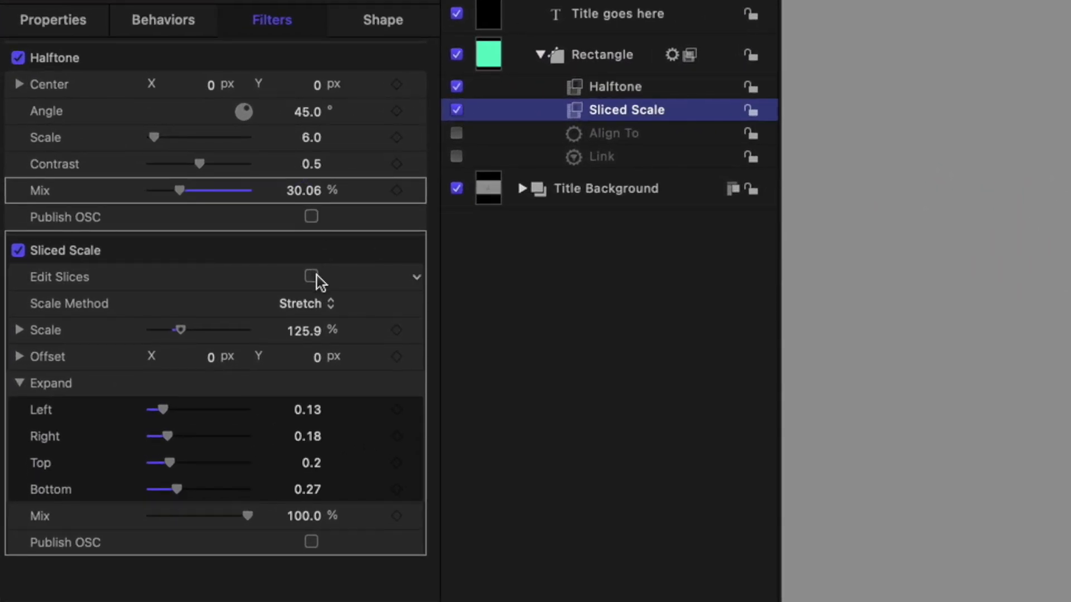
left_click(157, 274)
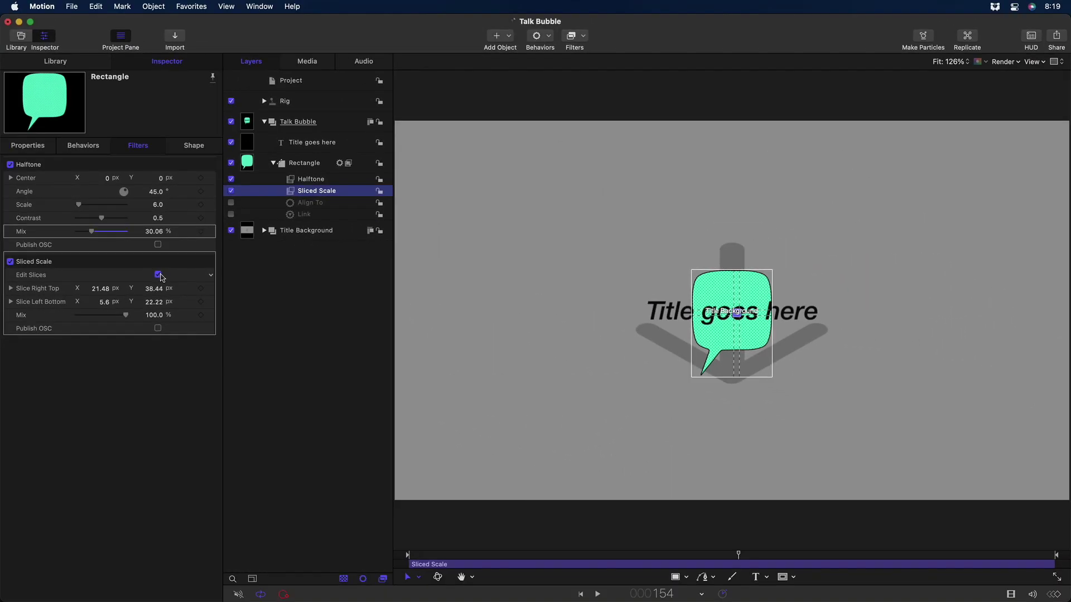
left_click(158, 275)
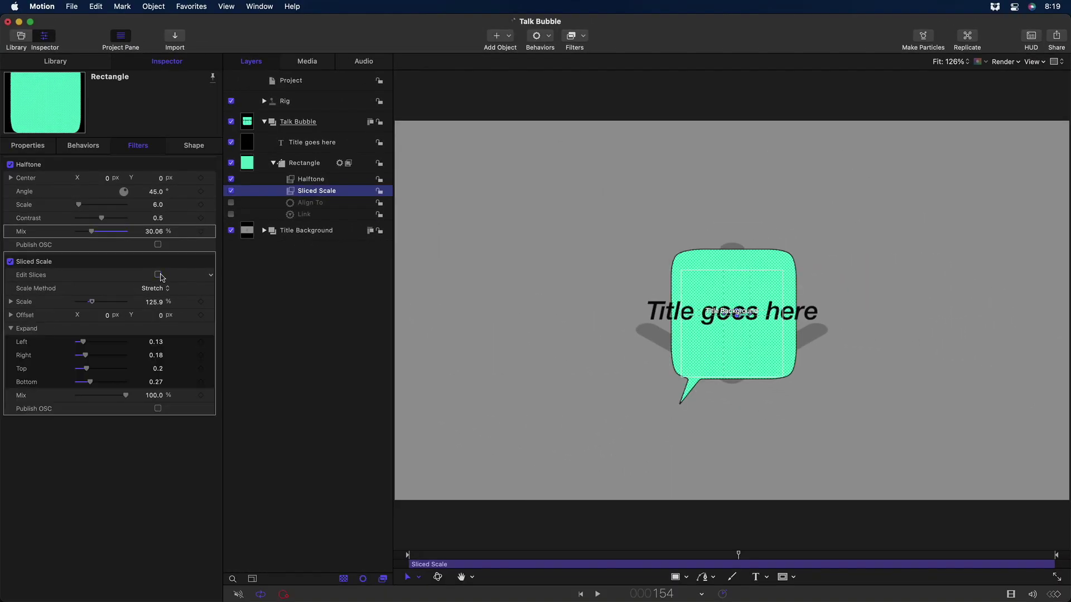
left_click(11, 302)
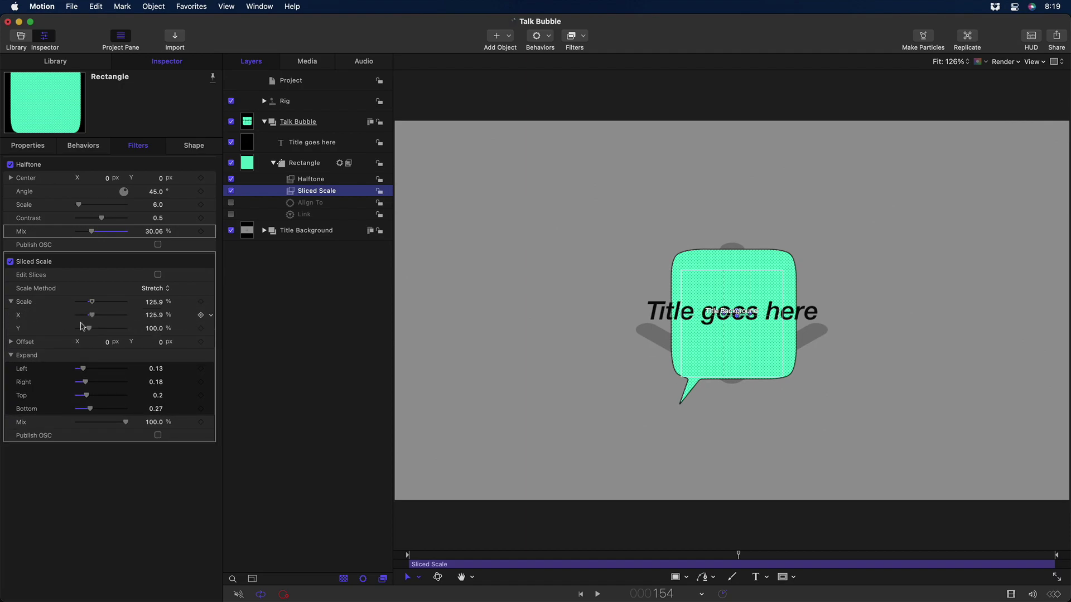
mouse_move(153, 316)
left_mouse_down()
mouse_move(192, 317)
mouse_move(131, 317)
mouse_move(192, 316)
mouse_move(162, 315)
mouse_move(190, 329)
mouse_move(139, 329)
mouse_move(154, 329)
left_mouse_up()
key("super+z")
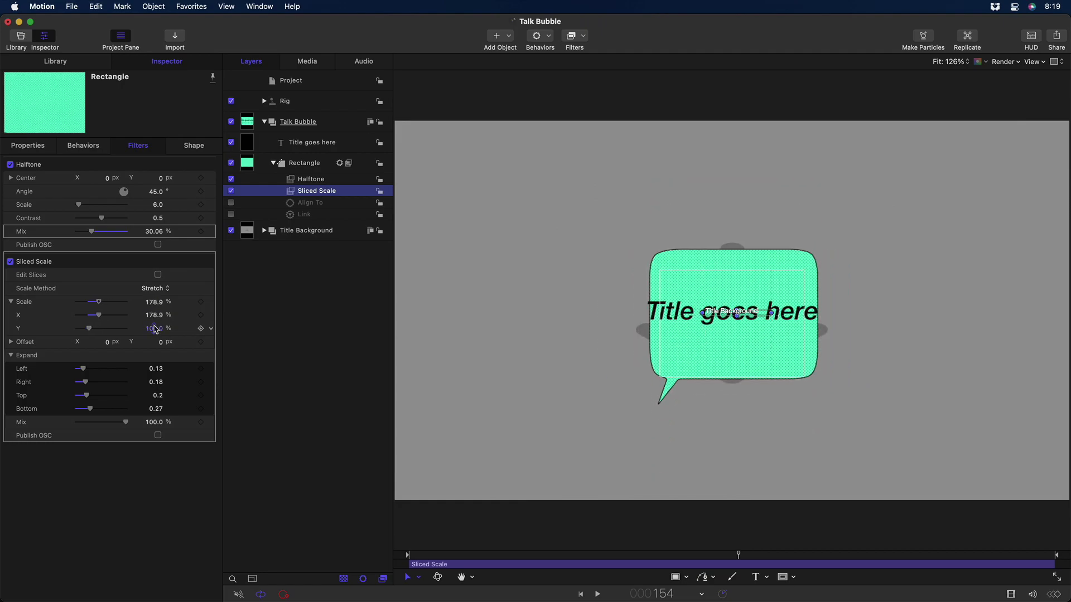
key("super+z")
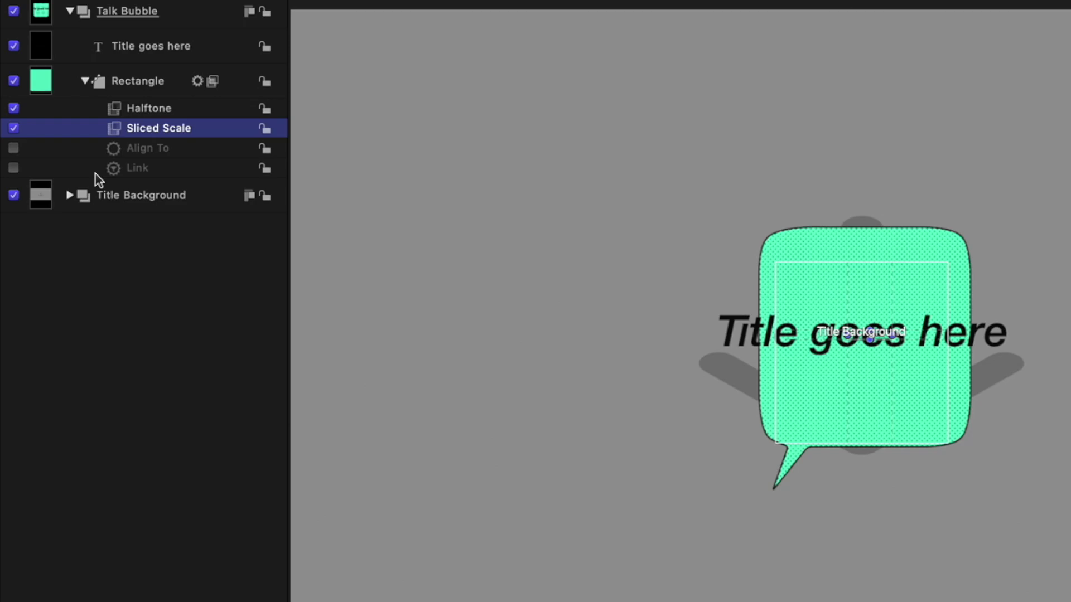
Enable the Link and Align To behaviors, then test the 'Title goes here' layer's Text Size.
left_click(13, 168)
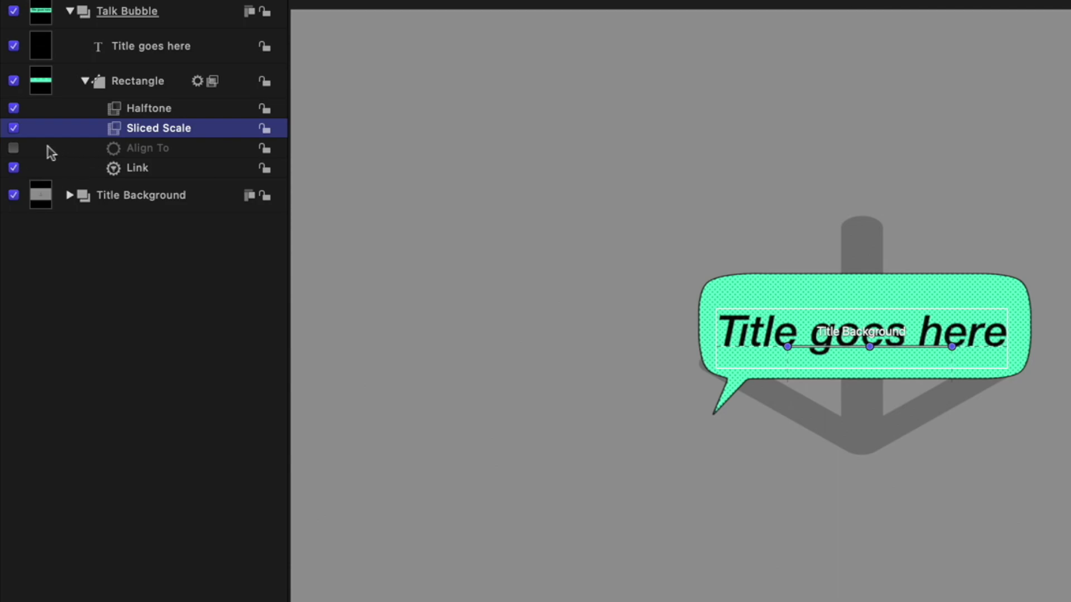
left_click(14, 148)
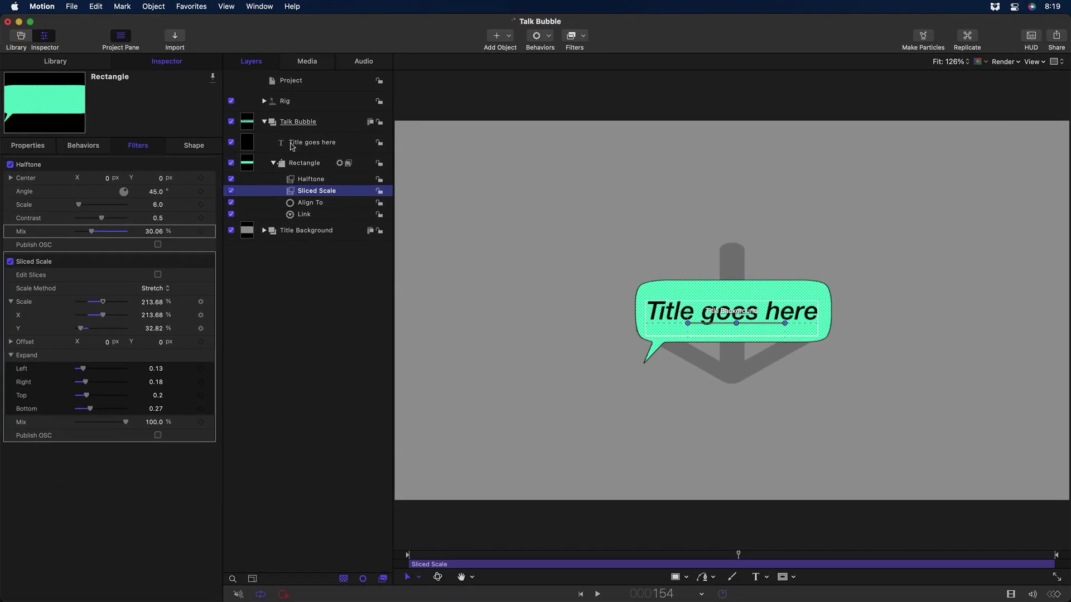
left_click(293, 147)
left_click(193, 145)
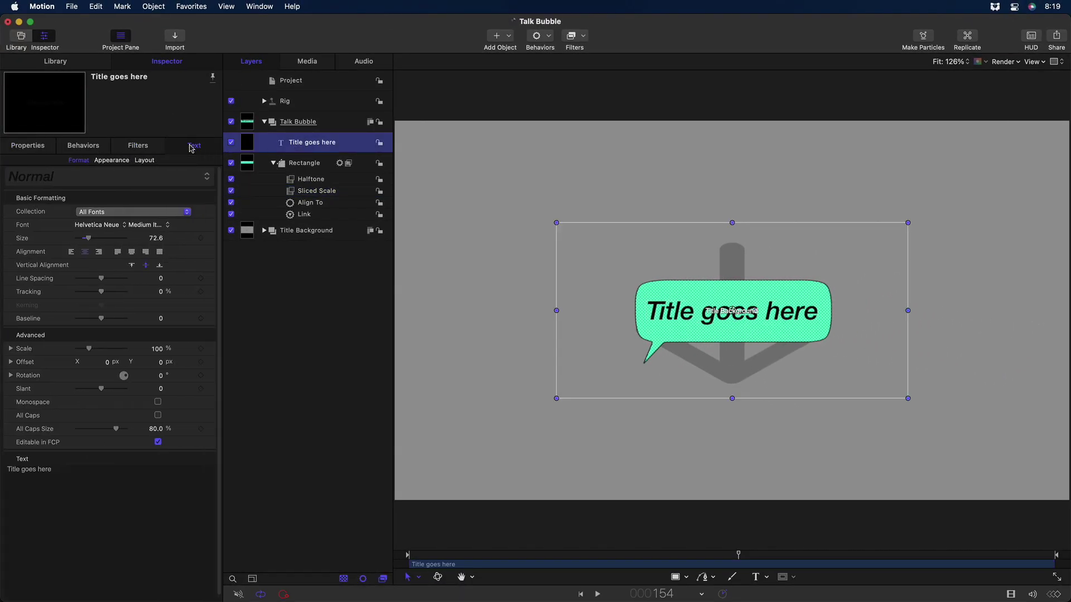
left_click_drag(156, 240, 156, 240)
Try an Expand adjustment on the Talk Bubble's Sliced Scale filter, undo it, and view the project's published parameters.
left_click(332, 194)
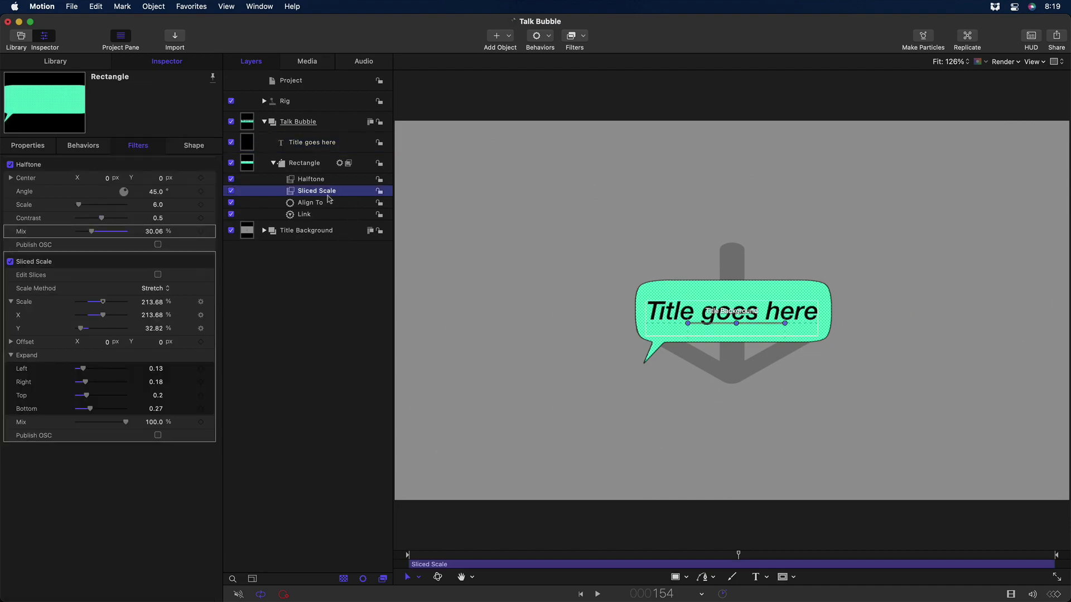
left_click_drag(83, 369, 91, 399)
key("super+z")
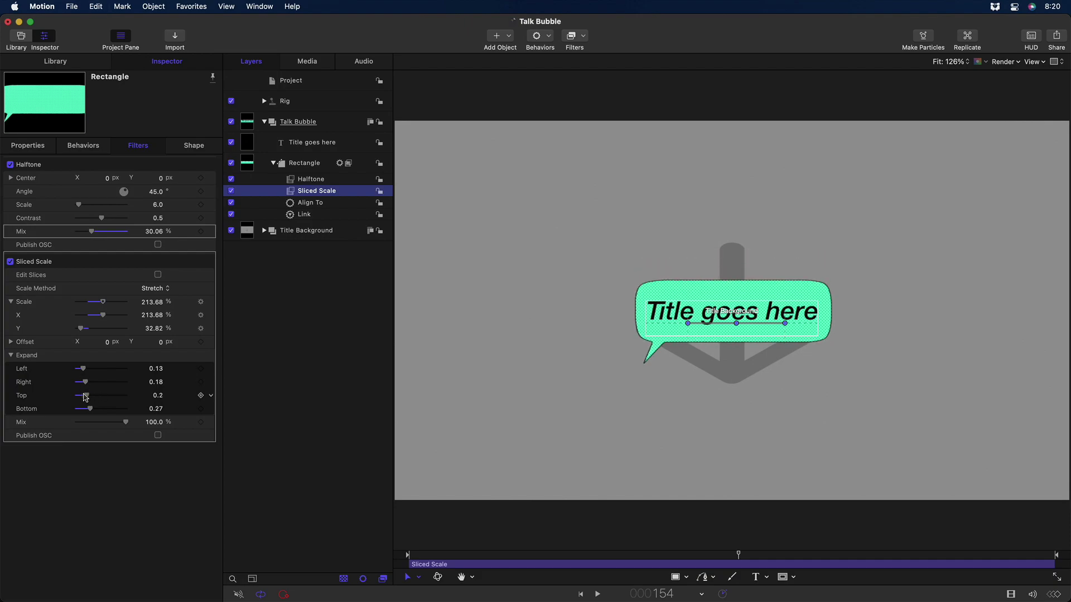
left_click(331, 85)
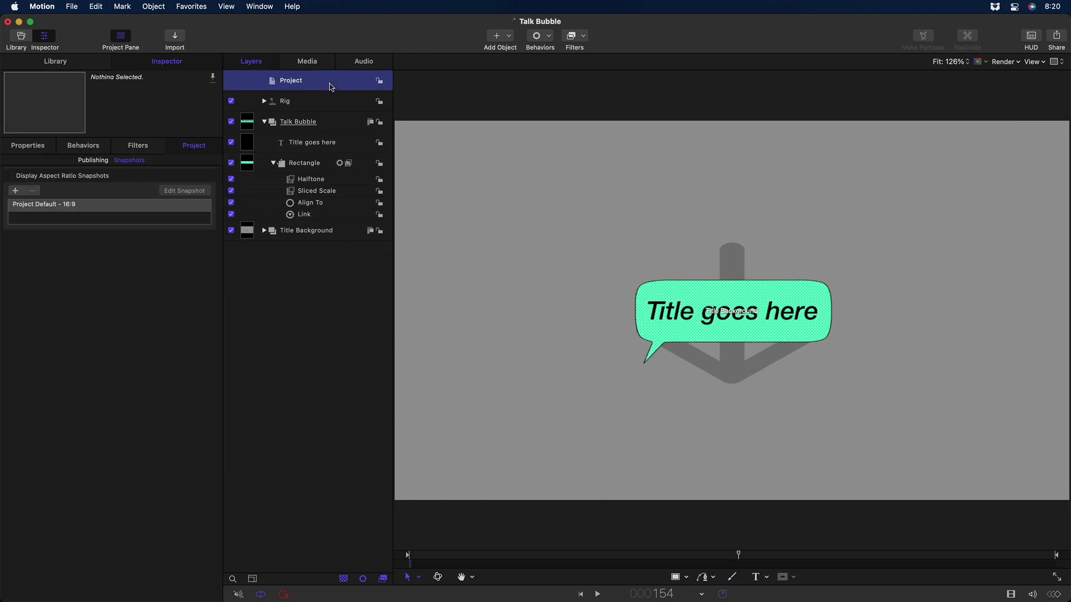
left_click(95, 160)
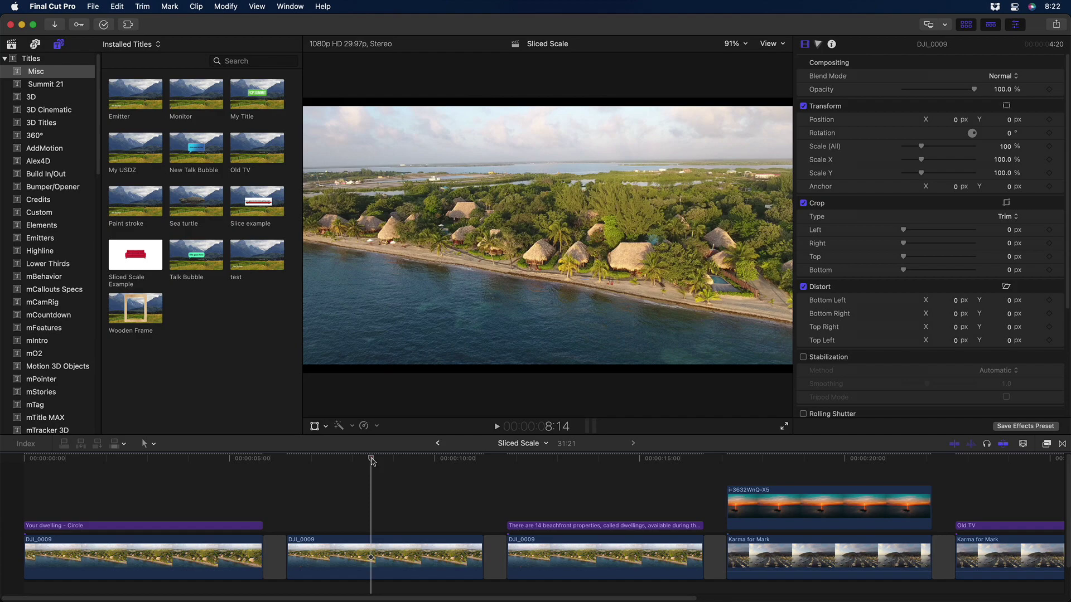
Connect the Talk Bubble title above the whole second DJI_0009 clip.
key("x")
left_click(205, 266)
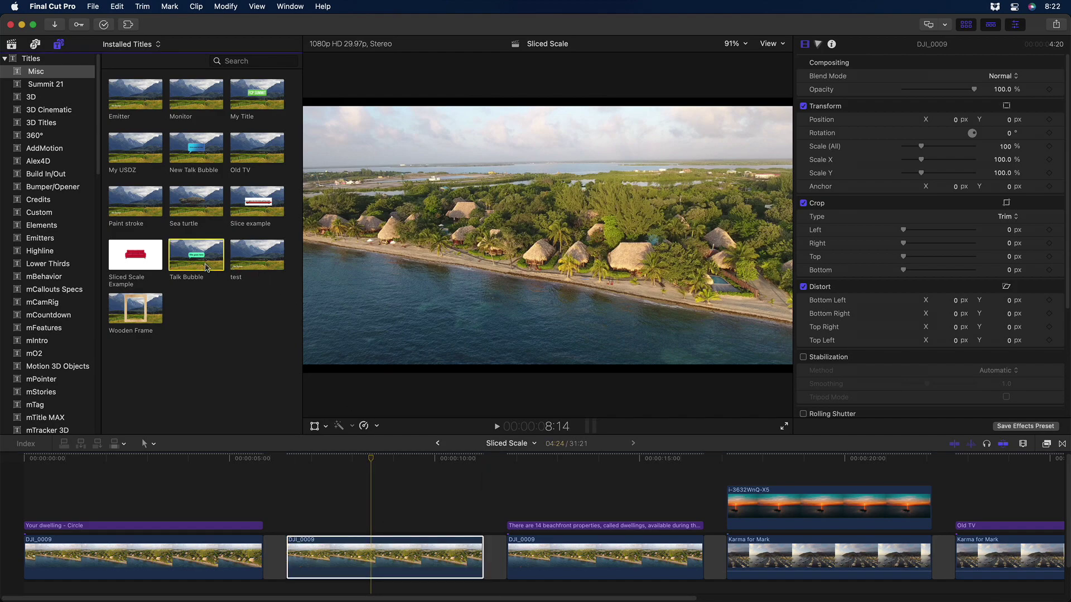
key("q")
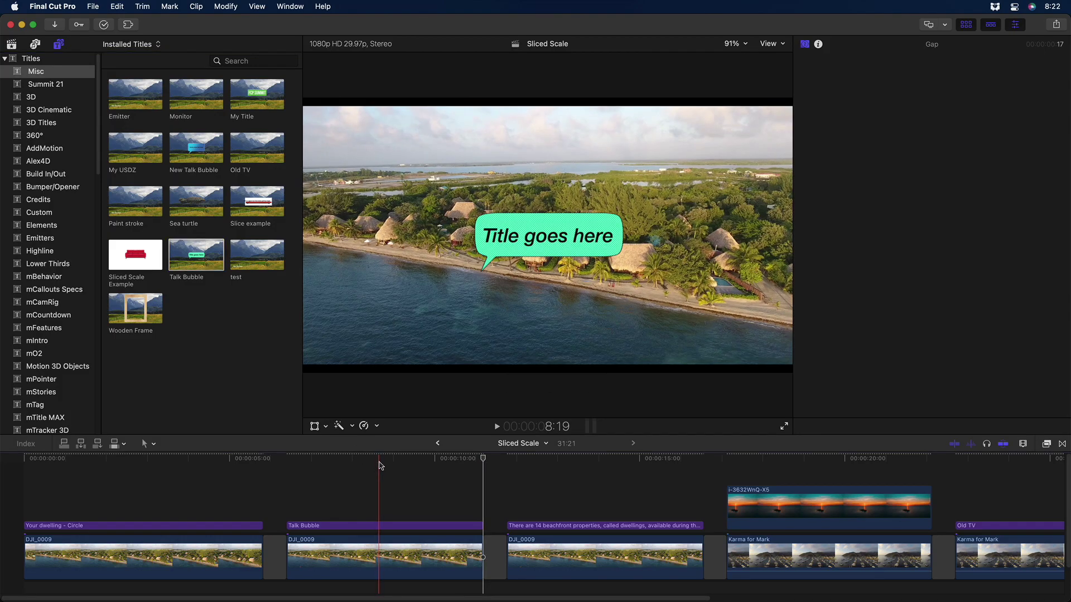
Replace the bubble text with 'There are 27 beachfront properties available year-round'.
left_click(379, 466)
left_click(389, 525)
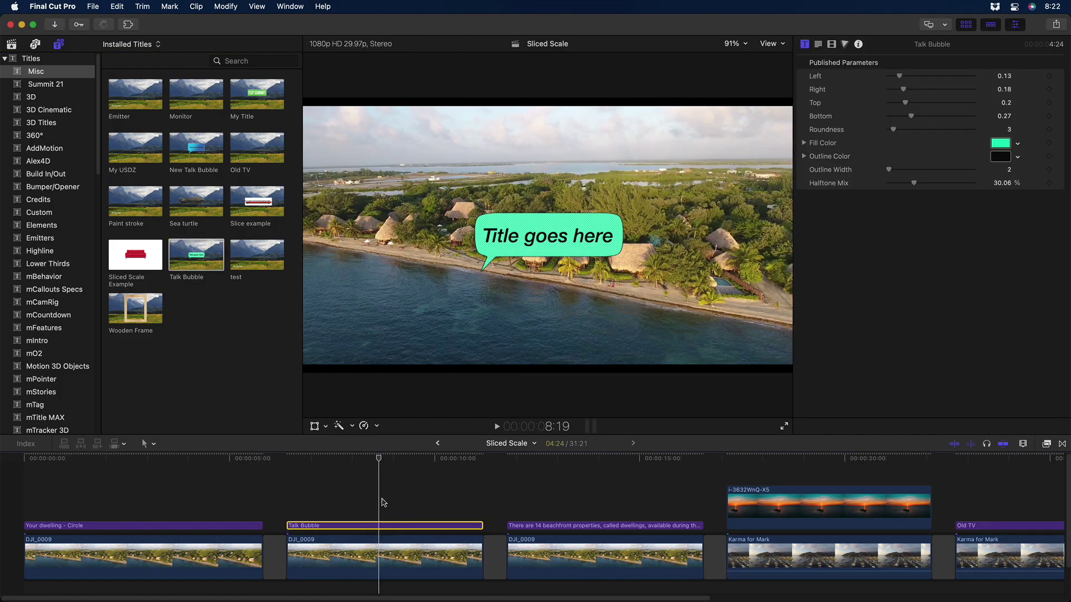
double_click(377, 524)
type("There are 27 beachfr")
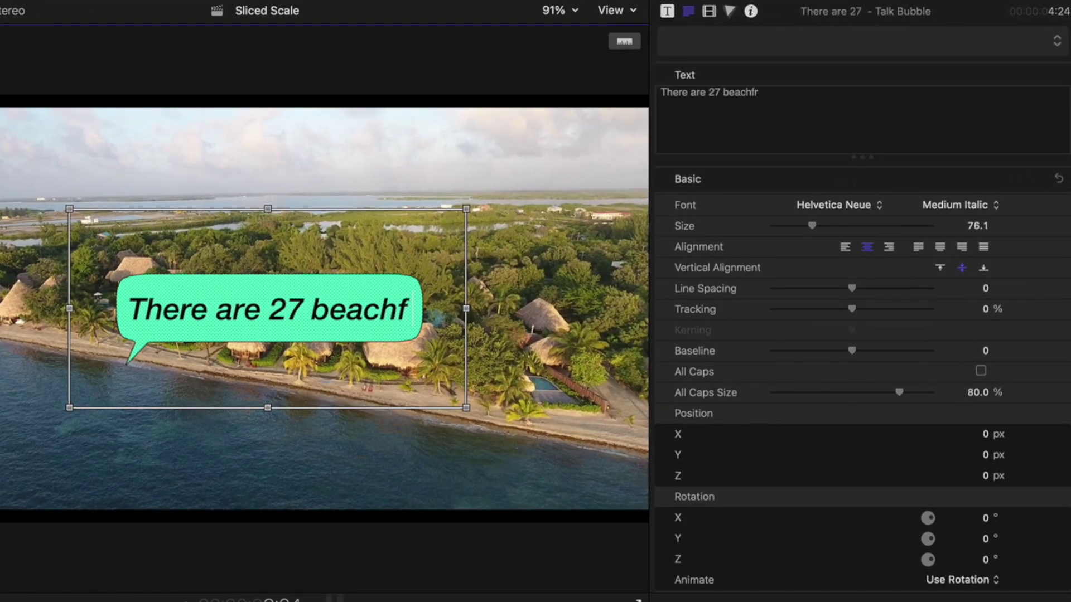
type("ont properties available ye")
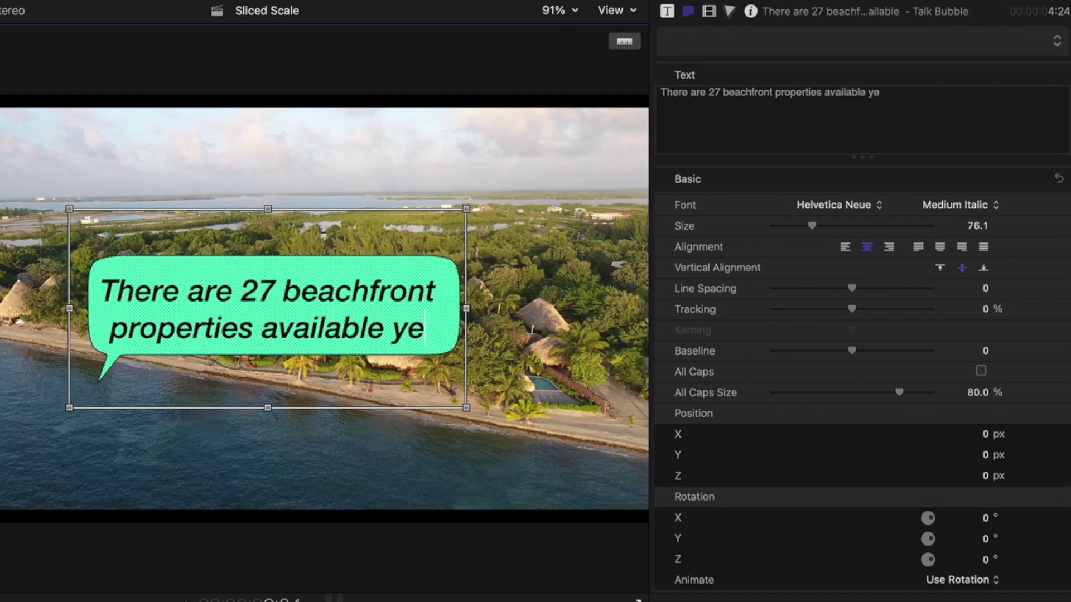
type("ar-round")
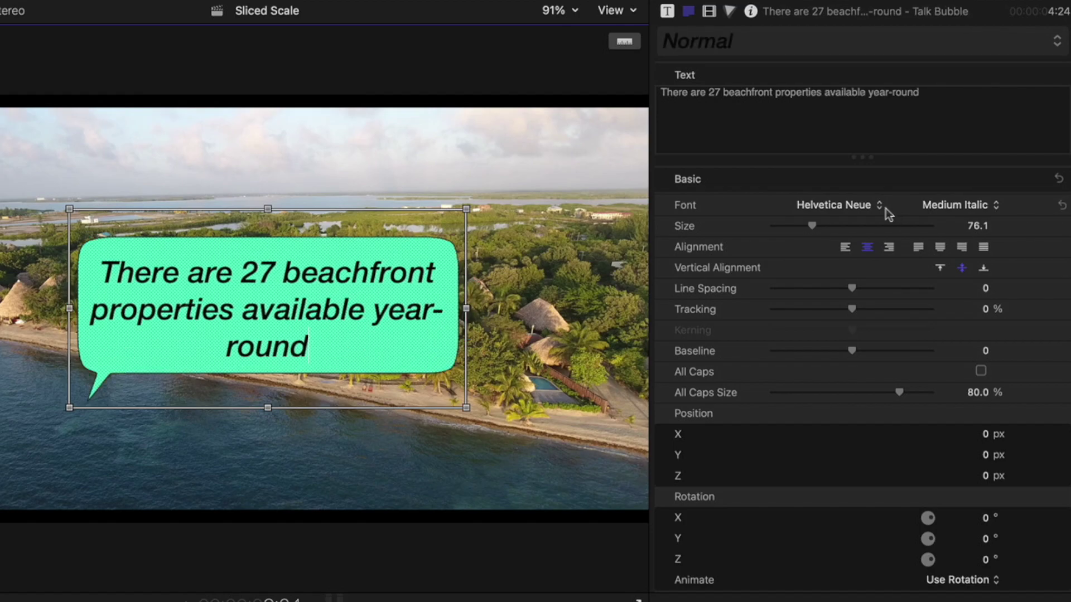
left_click(884, 208)
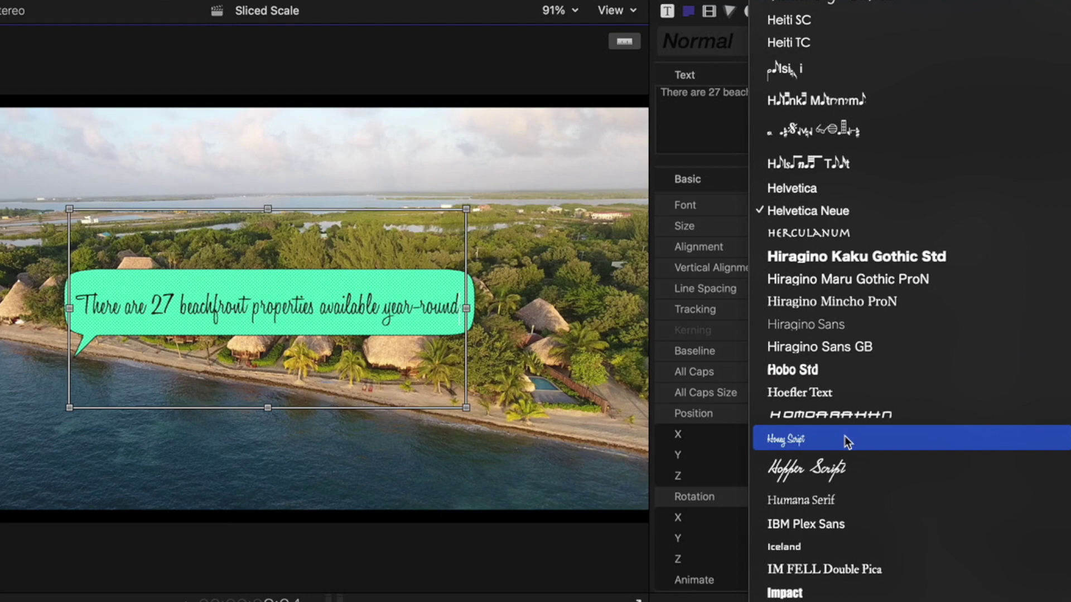
Set the bubble text to Honey Script at size 103.1, wrap it onto two lines, and move it upper right.
left_click(844, 438)
left_click_drag(977, 226, 977, 207)
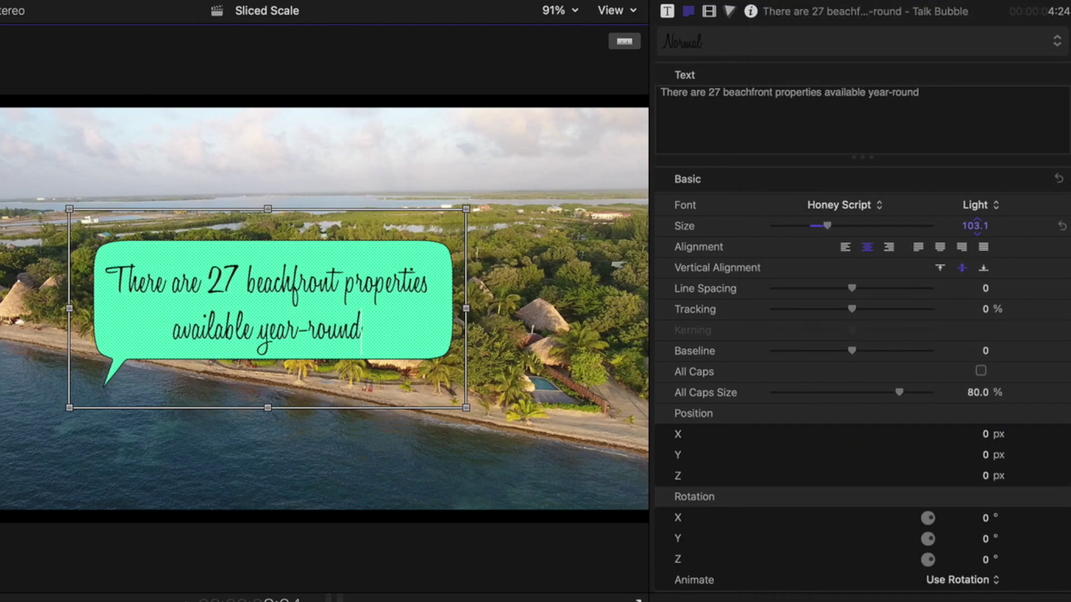
left_click_drag(467, 307, 355, 316)
left_click_drag(209, 409, 216, 307)
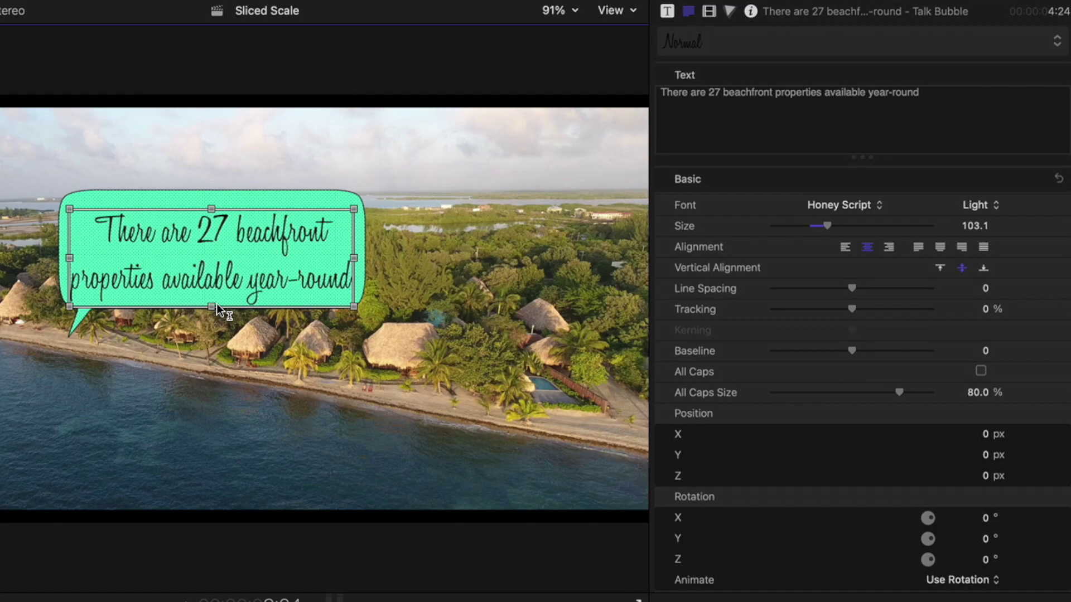
double_click(189, 236)
left_click_drag(188, 236, 389, 233)
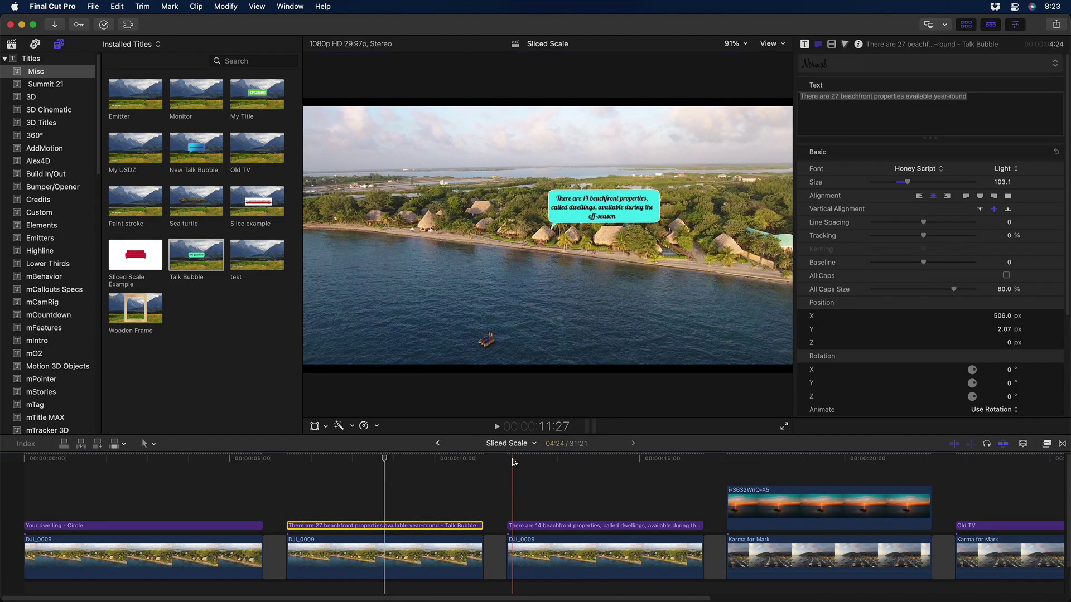
key("space")
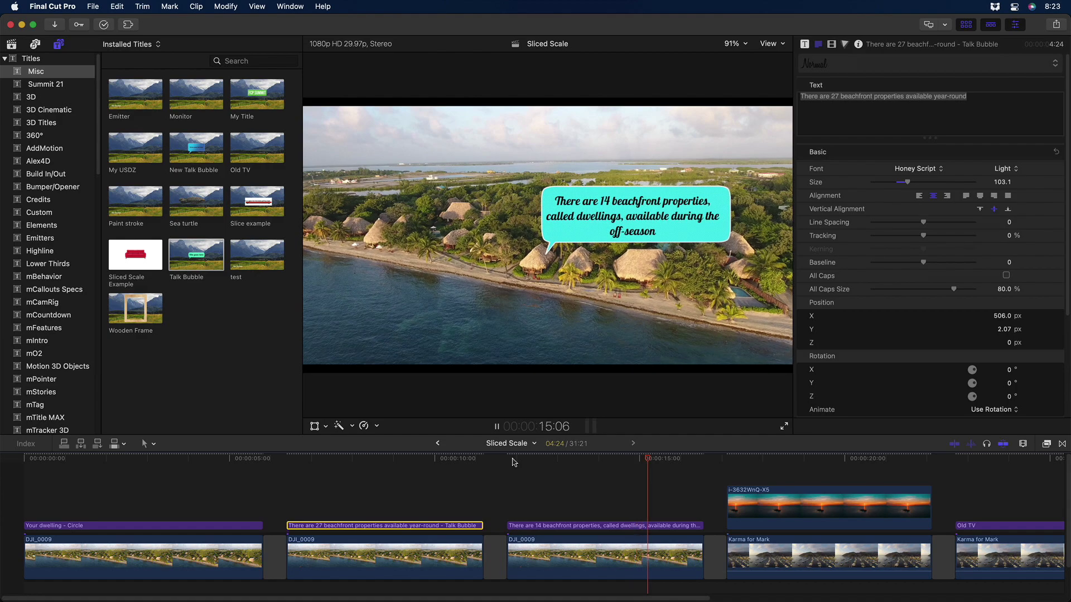
key("space")
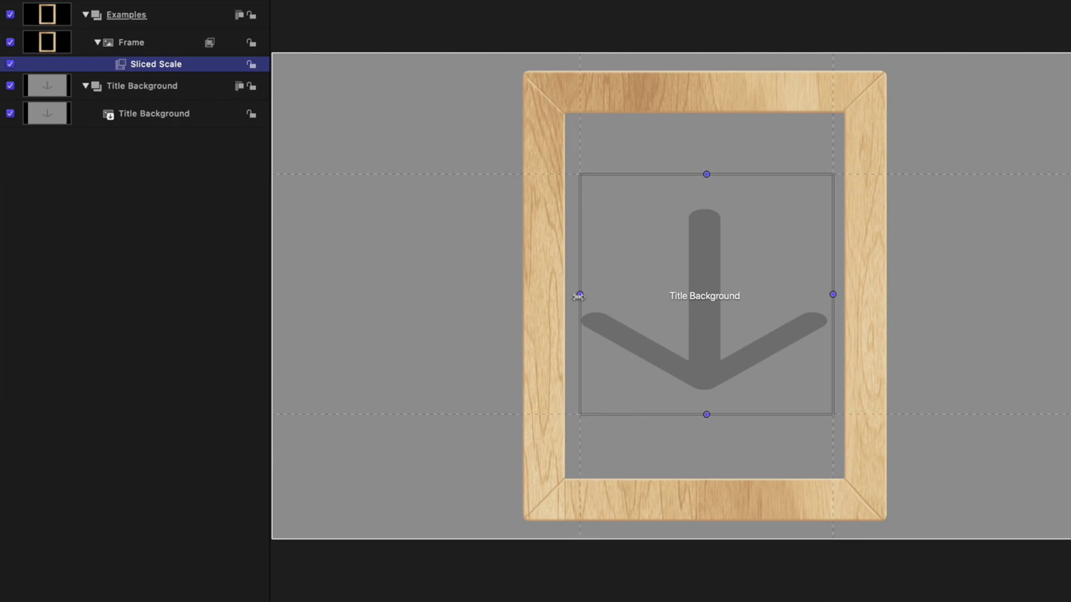
Resize the Title Background box to show the wooden frame stretching with it, then undo back to original size.
left_click_drag(580, 295, 471, 277)
key("super+z")
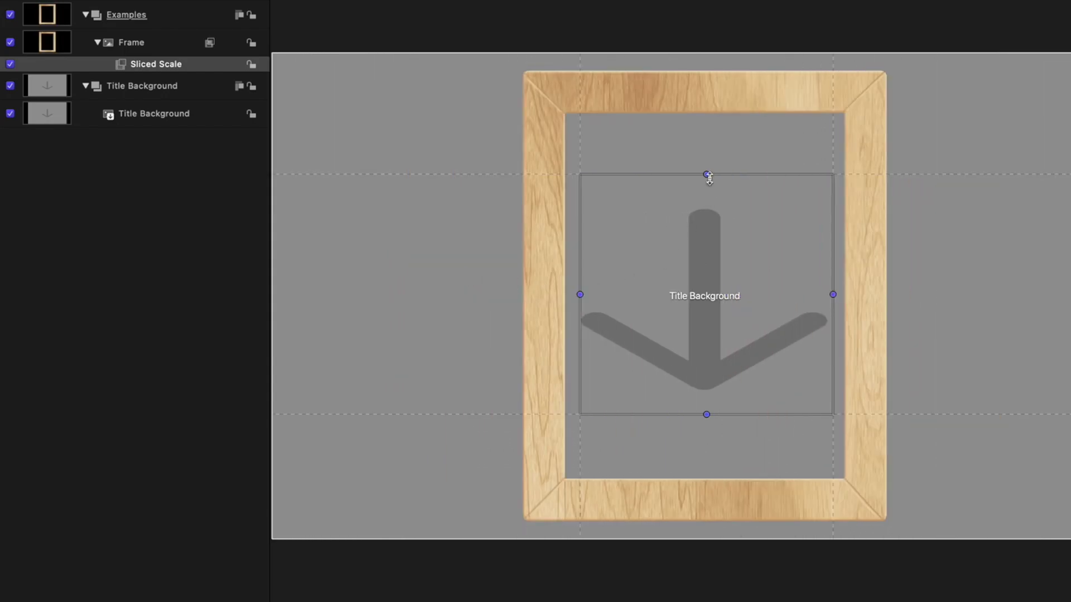
left_click_drag(706, 174, 706, 257)
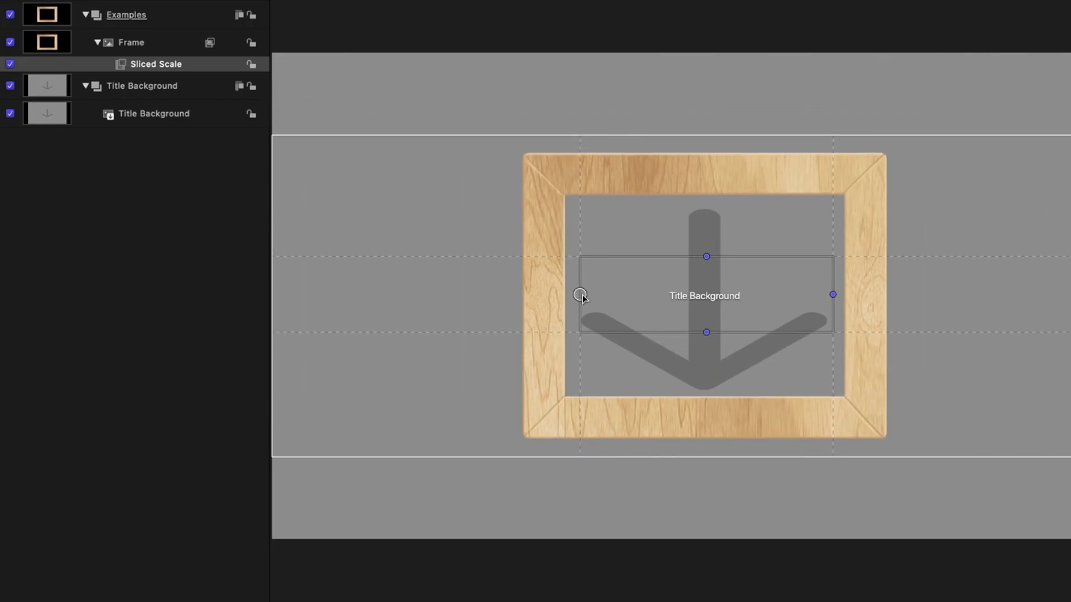
left_click_drag(580, 295, 651, 294)
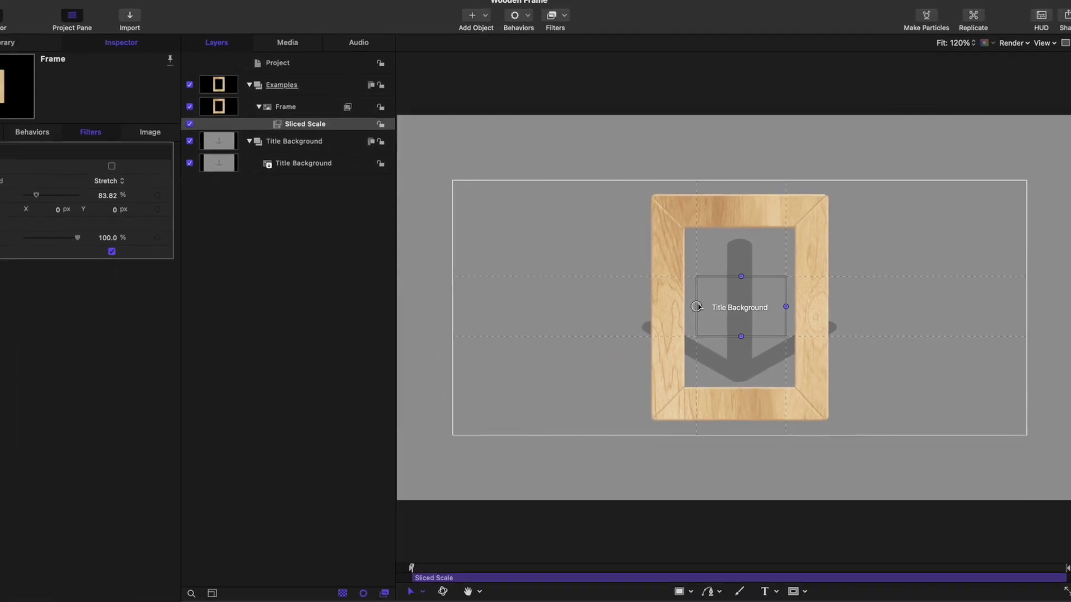
key("super+z")
key("super+z")
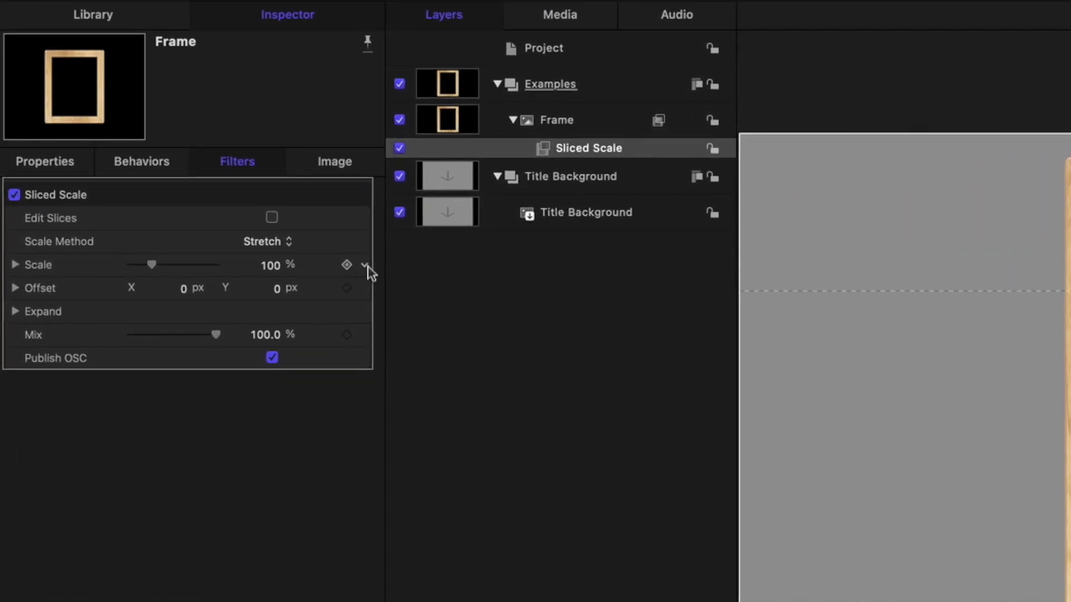
Inspect the Sliced Scale filter's Scale and Offset animation menus without changing anything.
left_click(366, 266)
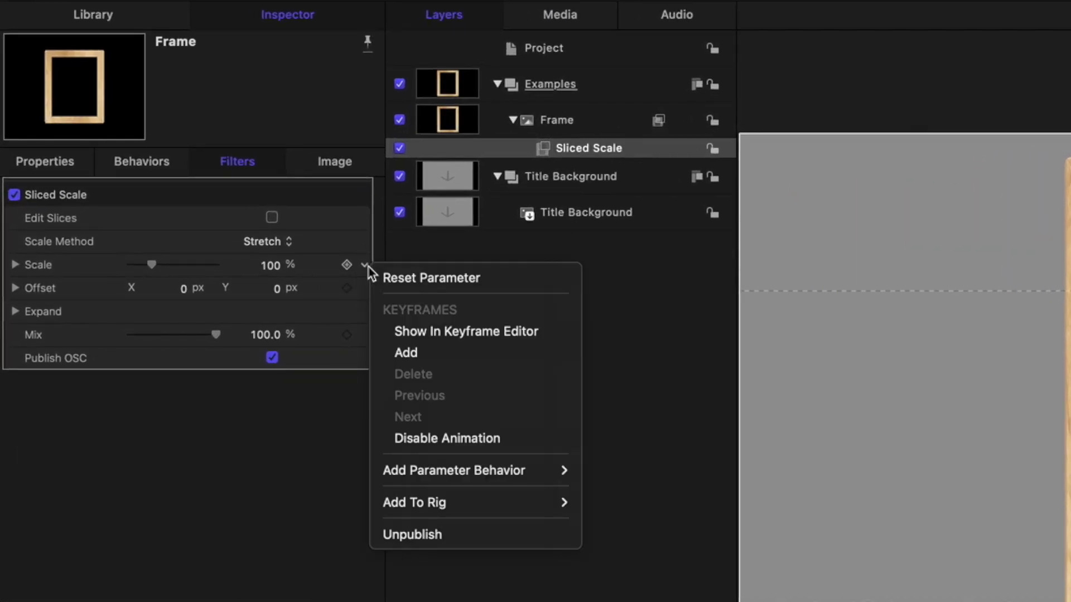
key("Escape")
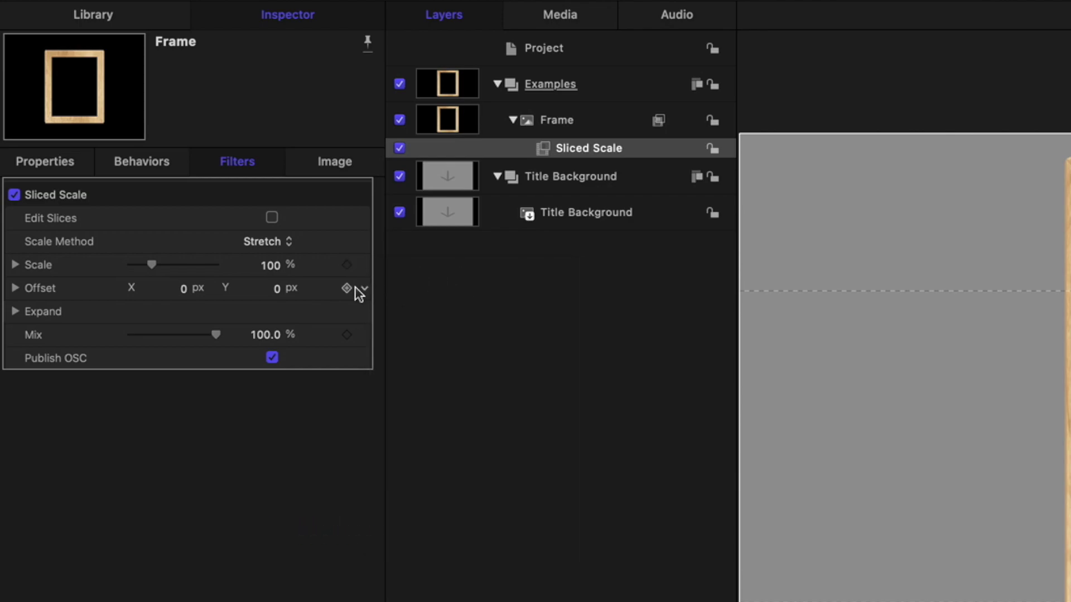
left_click(363, 290)
left_click(455, 261)
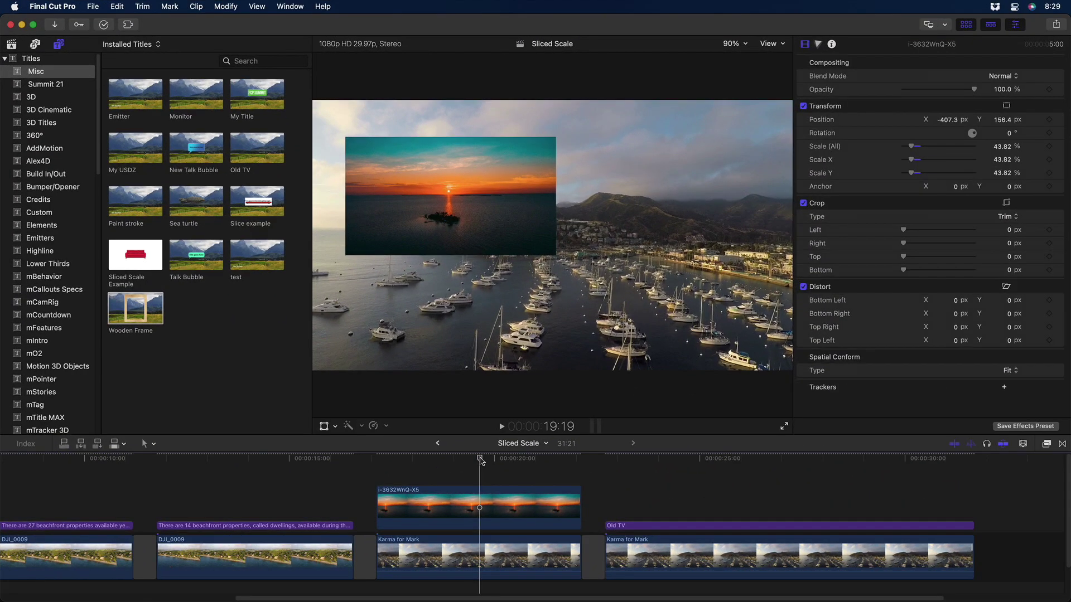
Connect the Wooden Frame title above the clip, test a vertical squash with Transform, and undo it.
key("x")
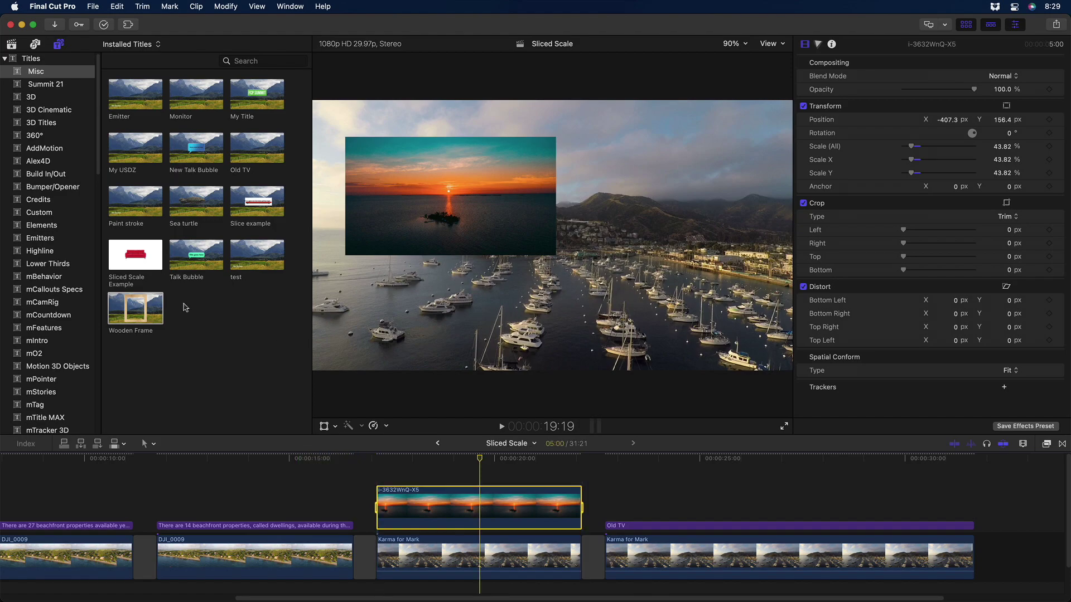
key("q")
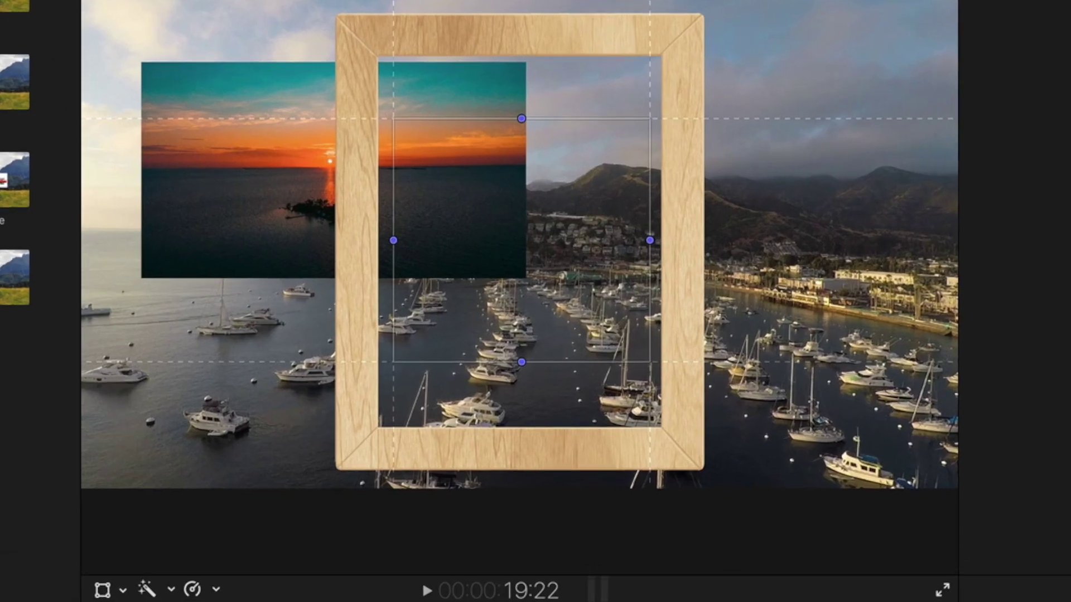
left_click(105, 591)
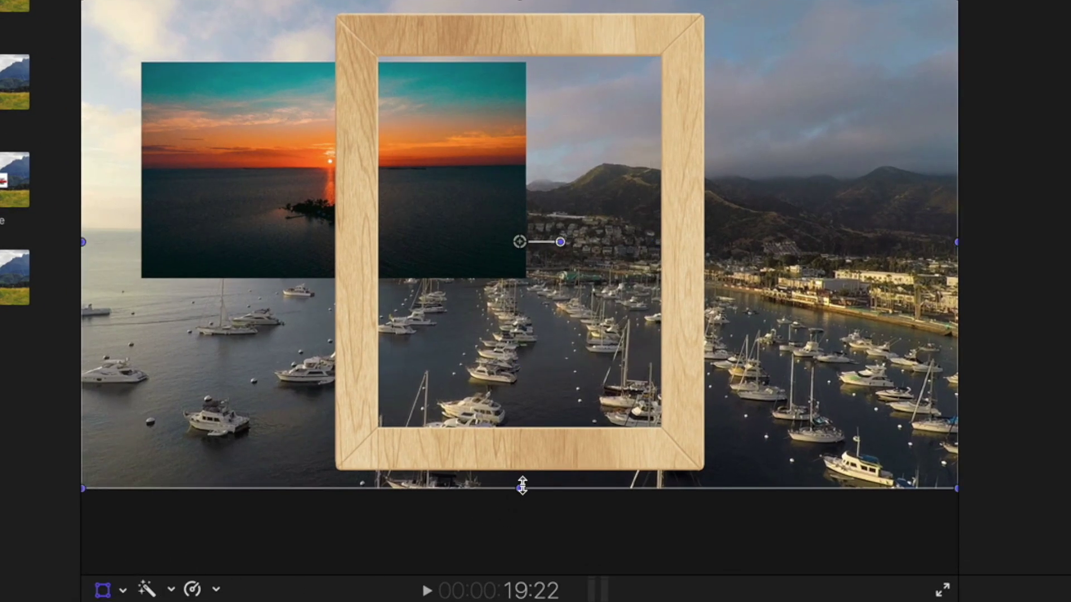
left_click_drag(520, 489, 520, 312)
key("super+z")
left_click(103, 590)
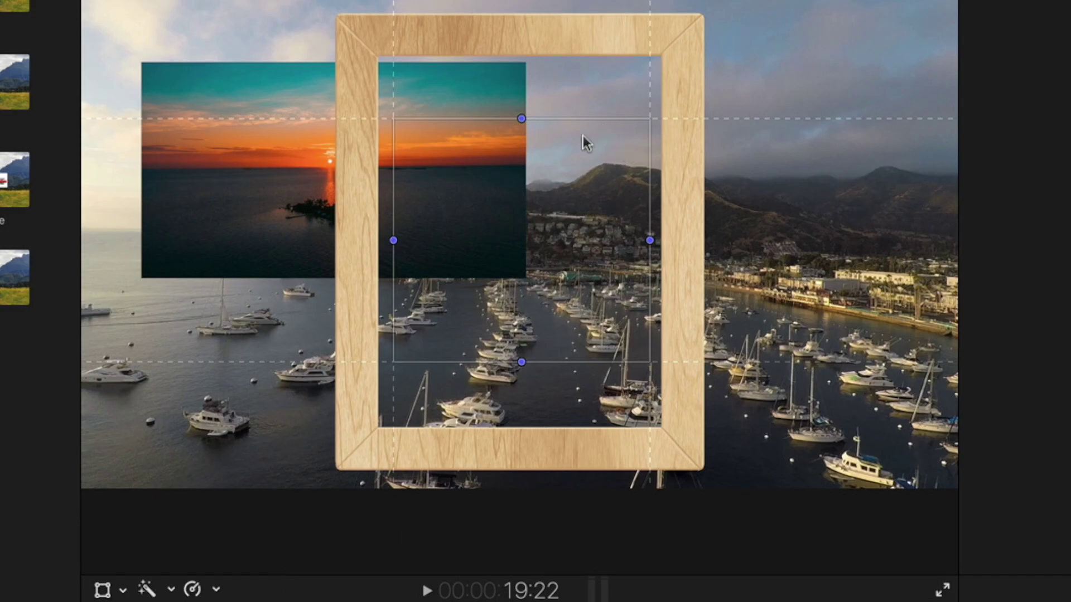
Drag the frame's own edge handles to make the wooden frame wider and shorter.
left_click_drag(393, 240, 175, 248)
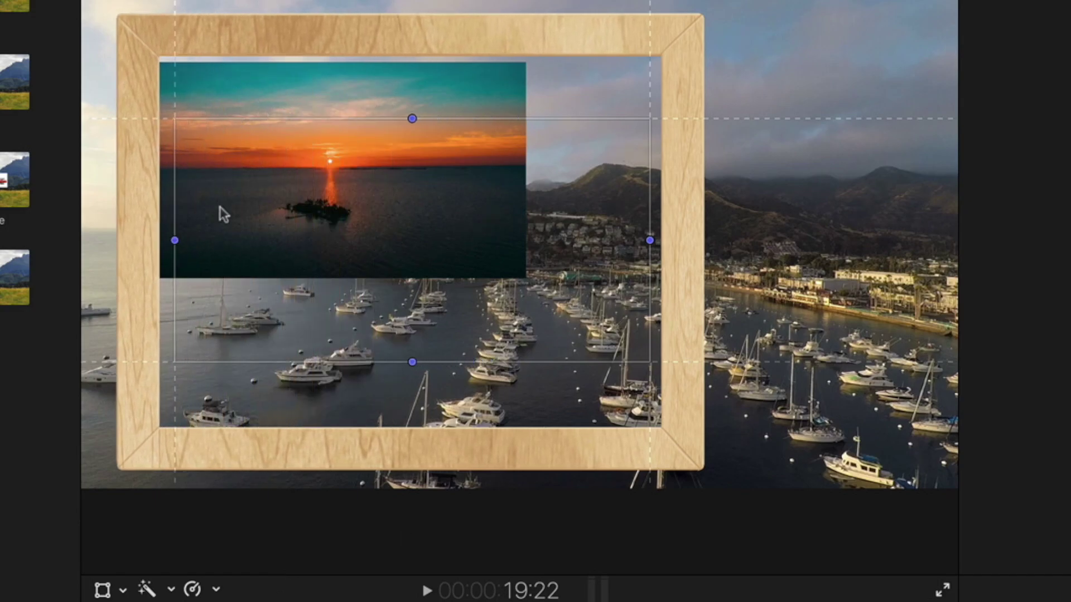
left_click_drag(411, 118, 411, 137)
left_click_drag(650, 249, 503, 248)
left_click_drag(341, 363, 342, 203)
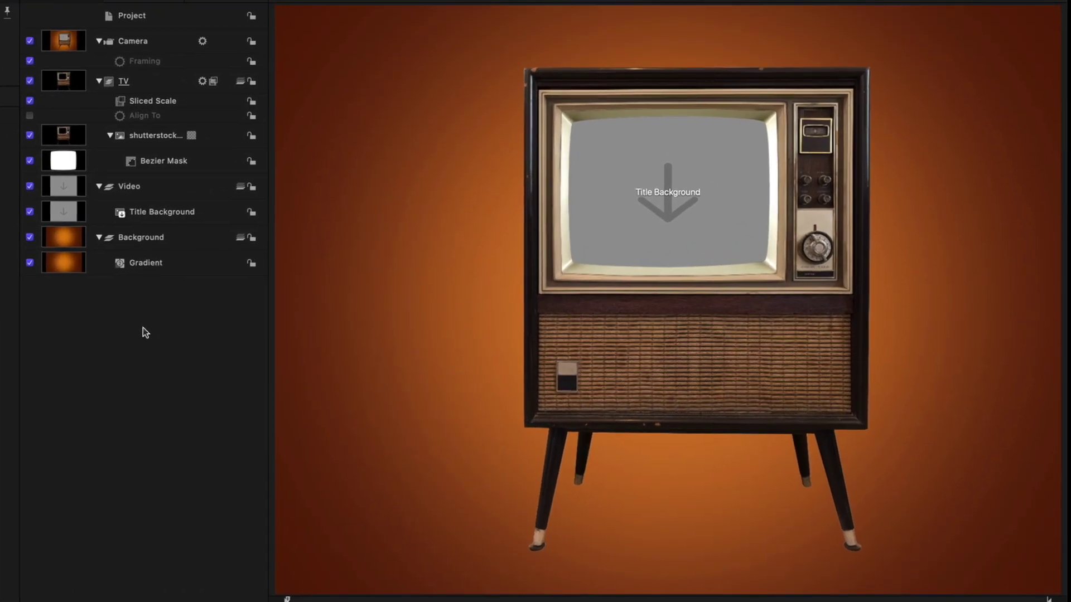
left_click(30, 161)
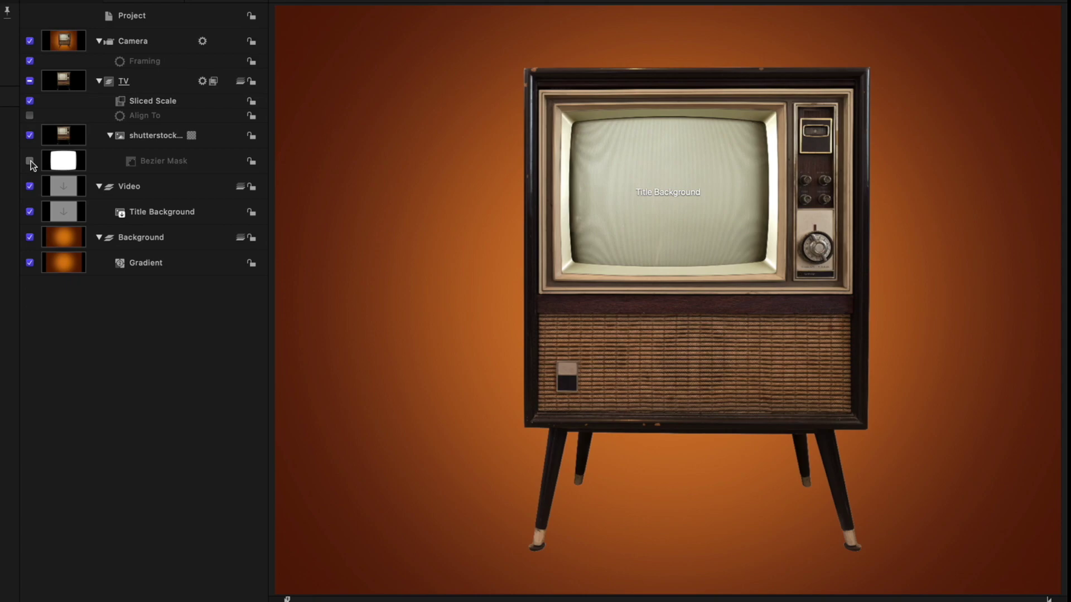
left_click(30, 161)
left_click(154, 213)
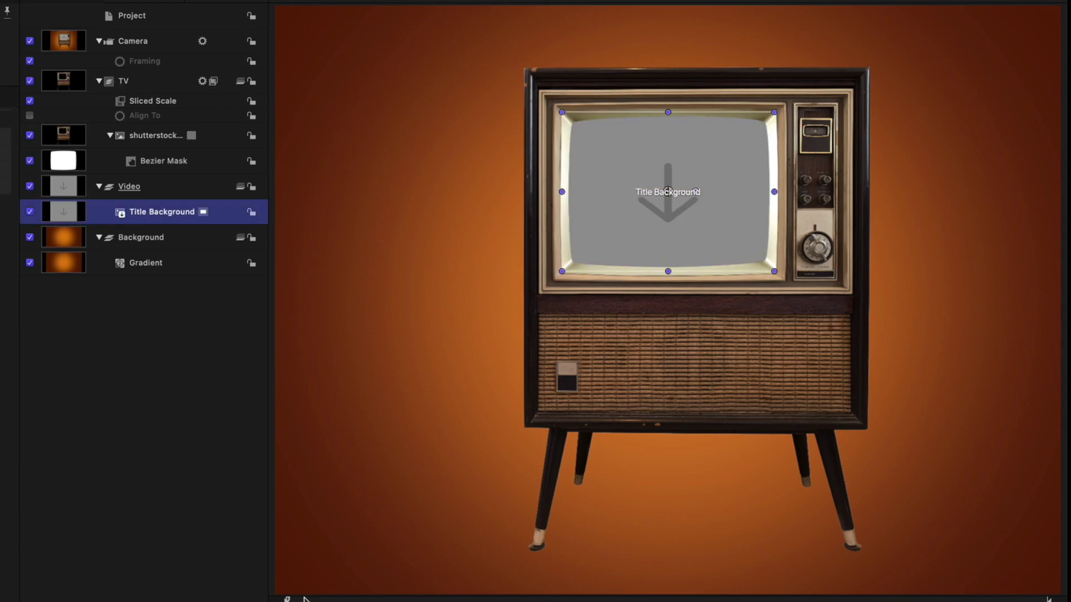
key("shift+f")
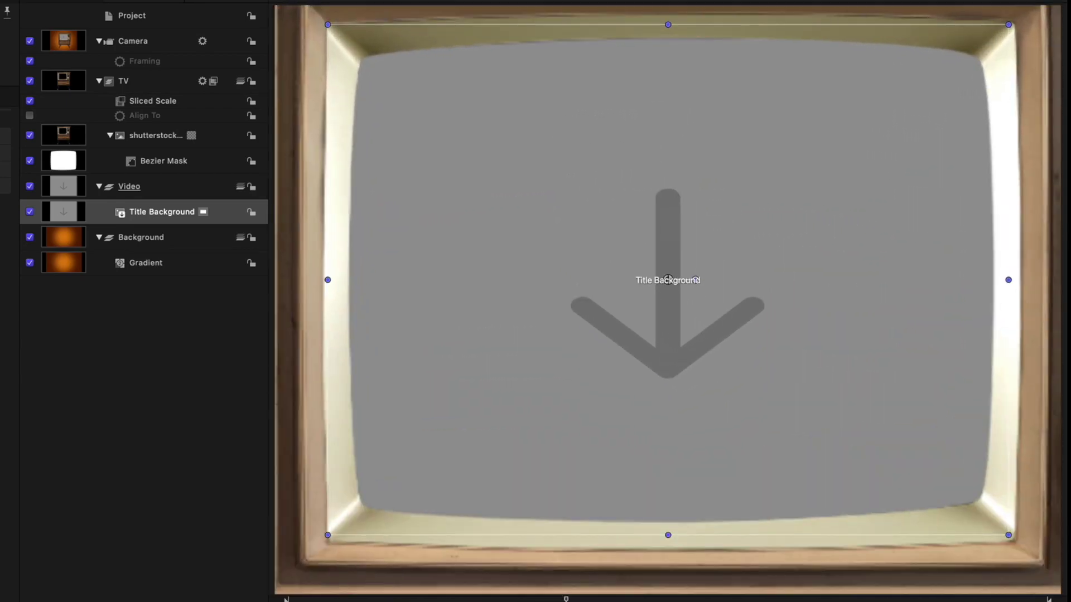
key("shift+z")
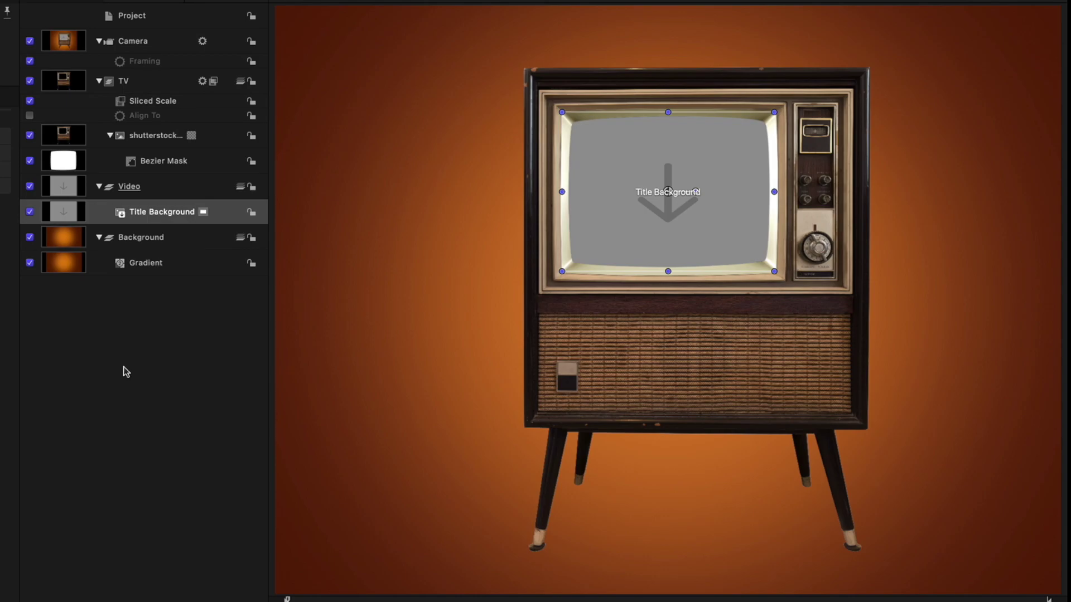
left_click(184, 101)
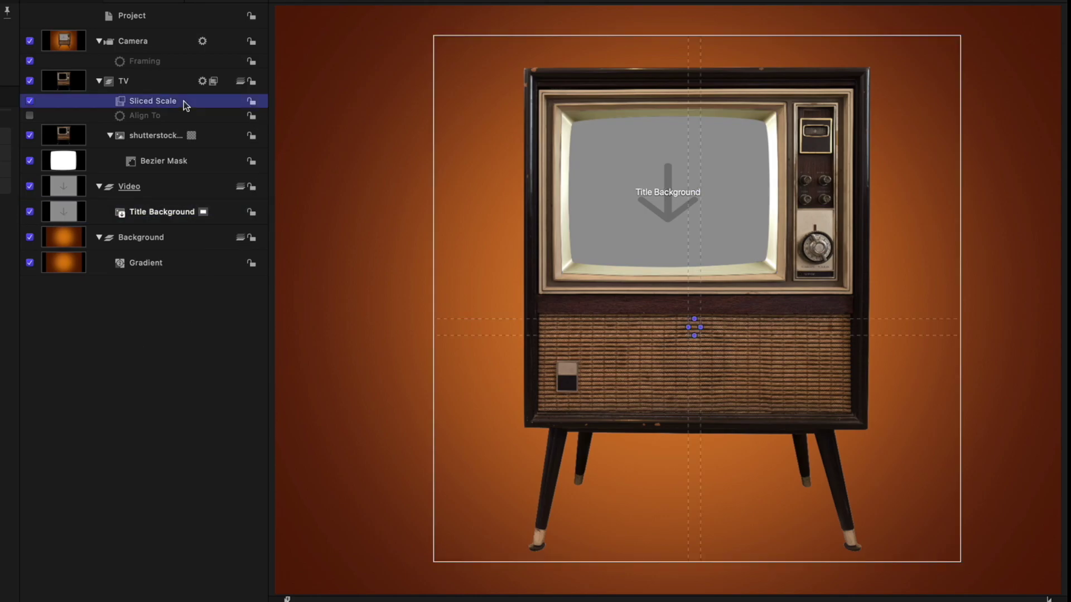
key("z")
left_click_drag(702, 330, 806, 333)
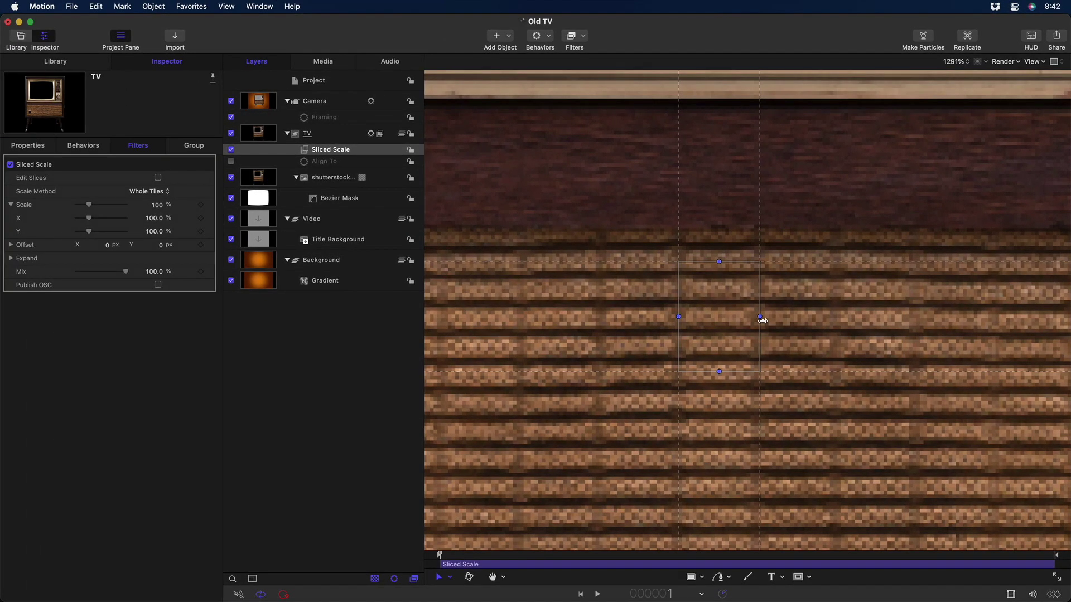
key("shift+z")
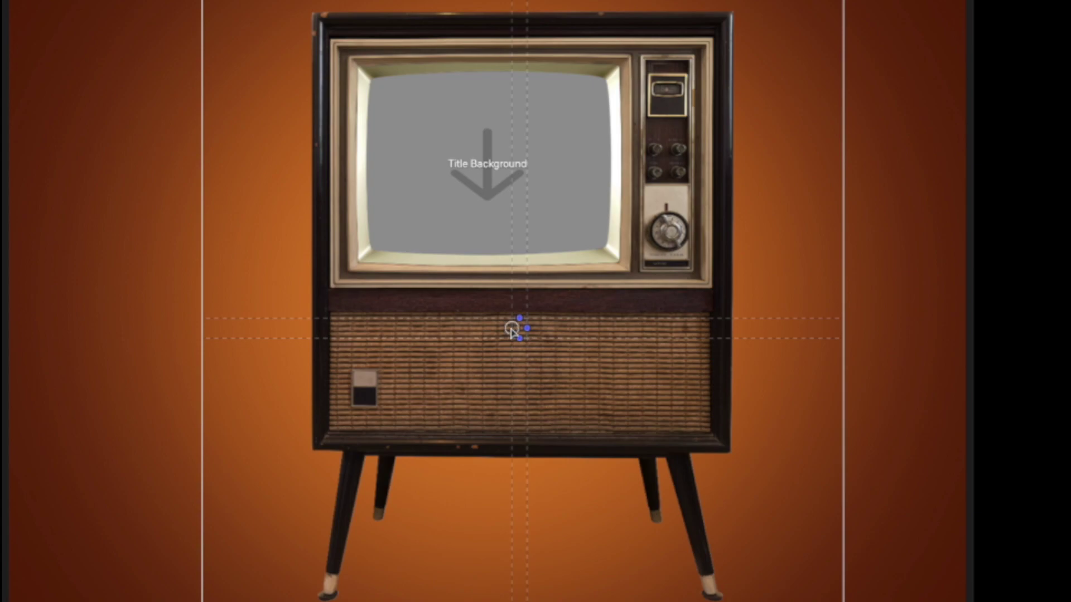
left_click_drag(483, 329, 407, 329)
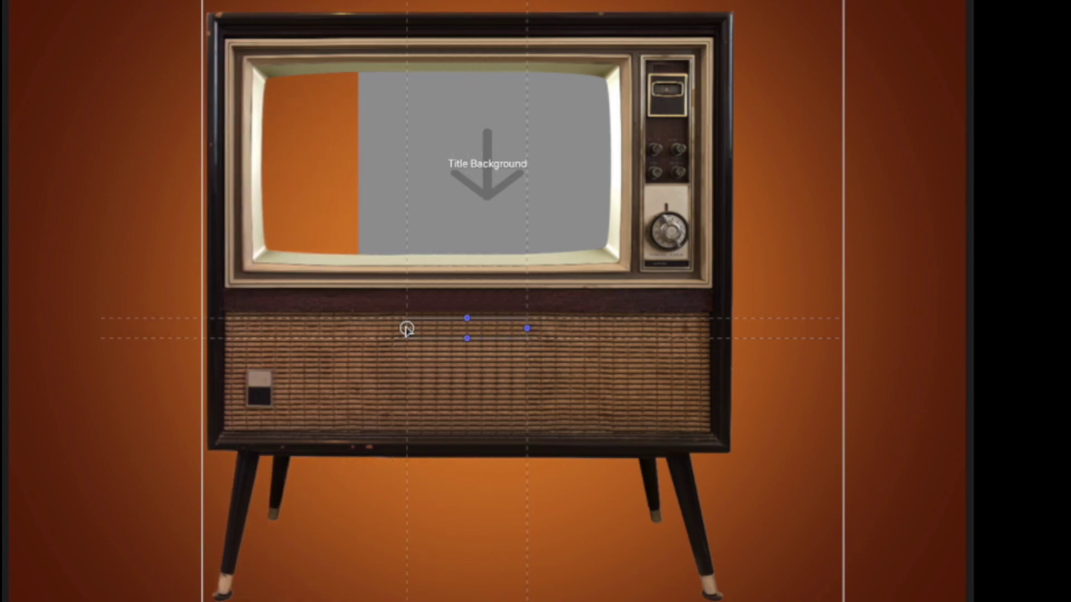
key("super+z")
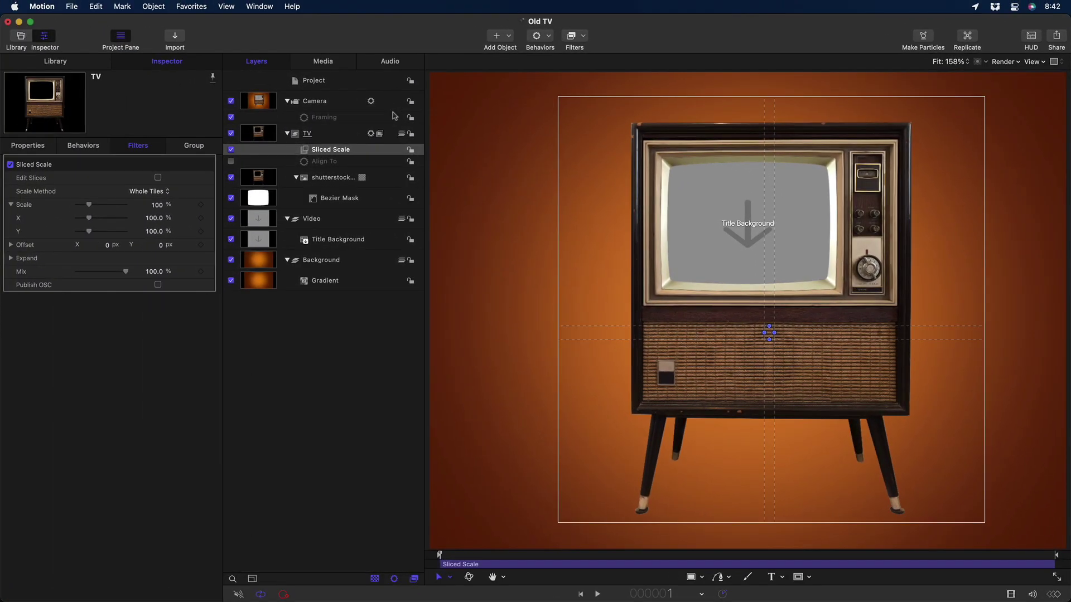
Select the Project Default 16:9 snapshot and inspect the Title Background placeholder.
left_click(355, 81)
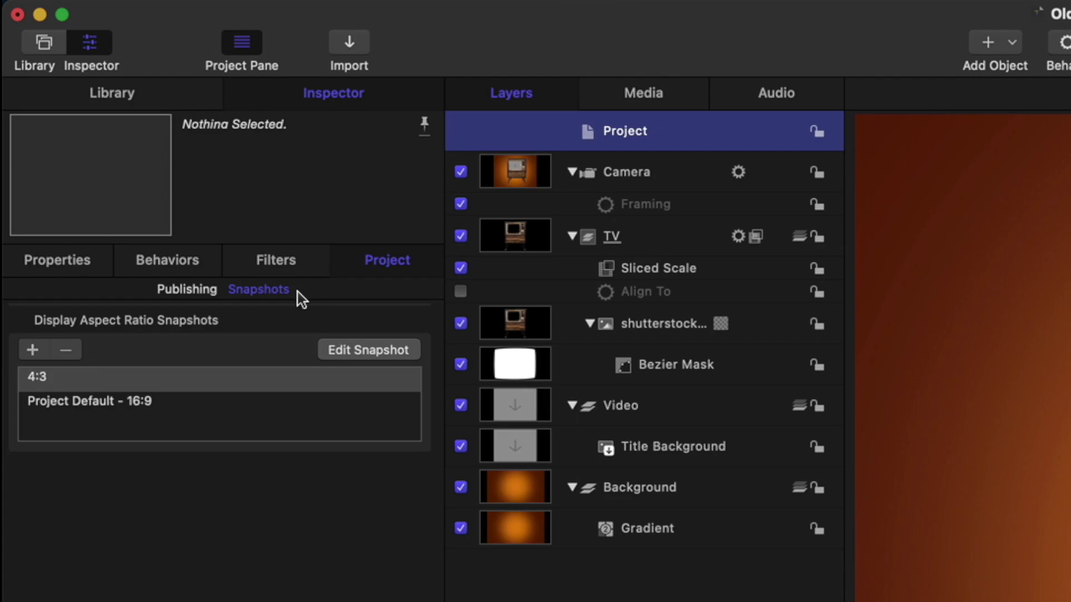
left_click(160, 407)
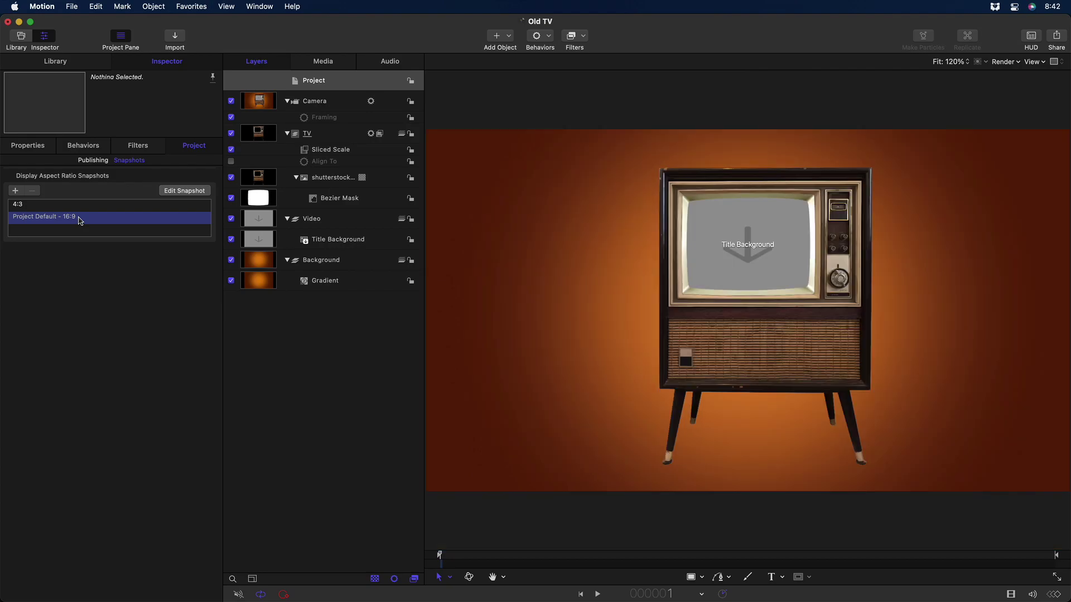
left_click(336, 239)
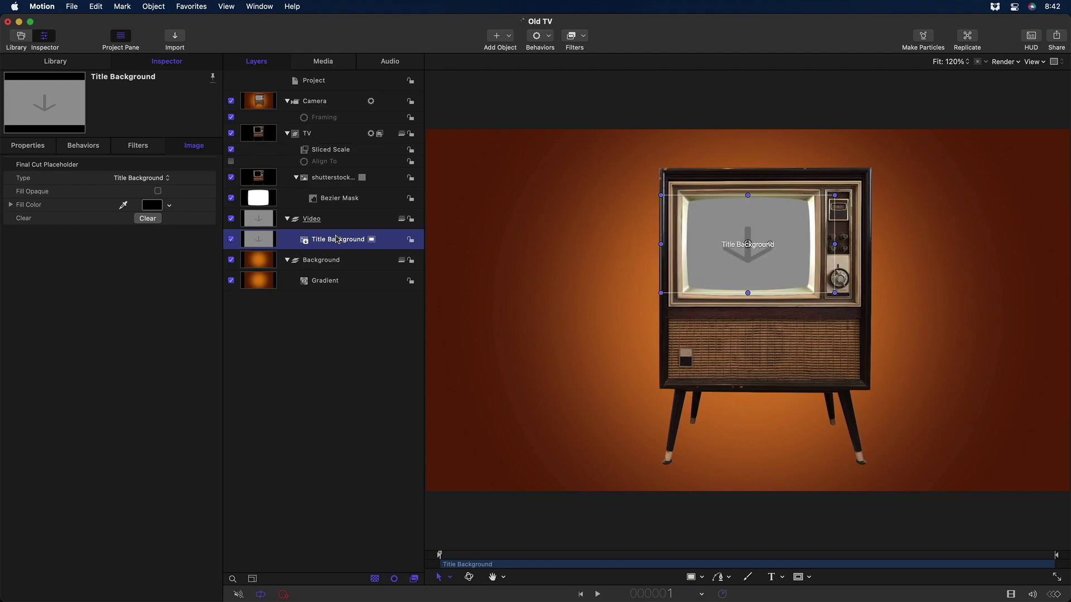
Edit the 16:9 snapshot to stretch the TV's Sliced Scale X to 114.04%, then preview the animation.
left_click(339, 82)
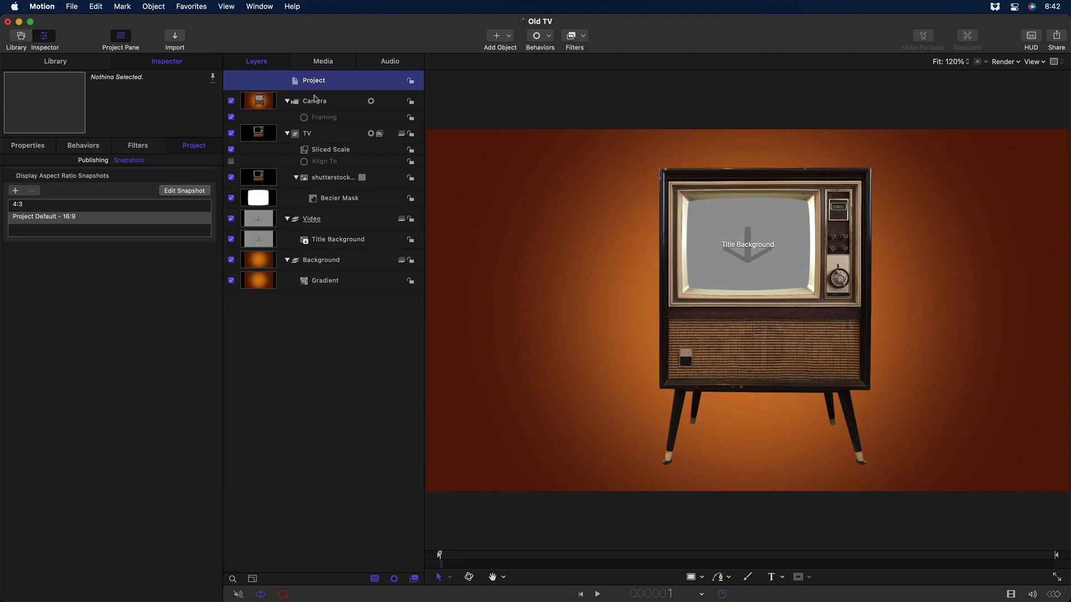
left_click(193, 193)
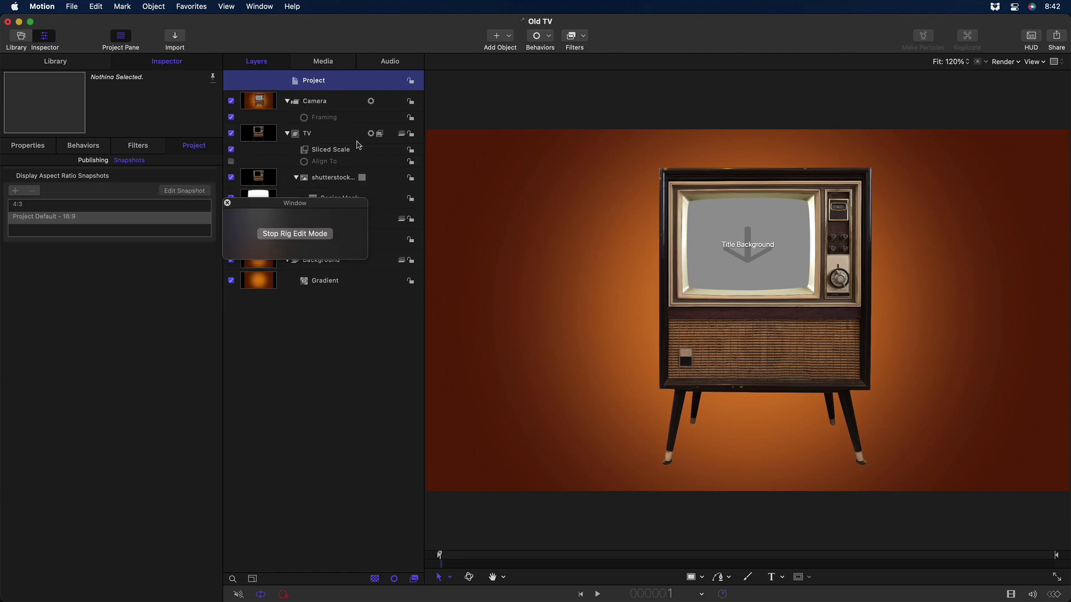
left_click(345, 151)
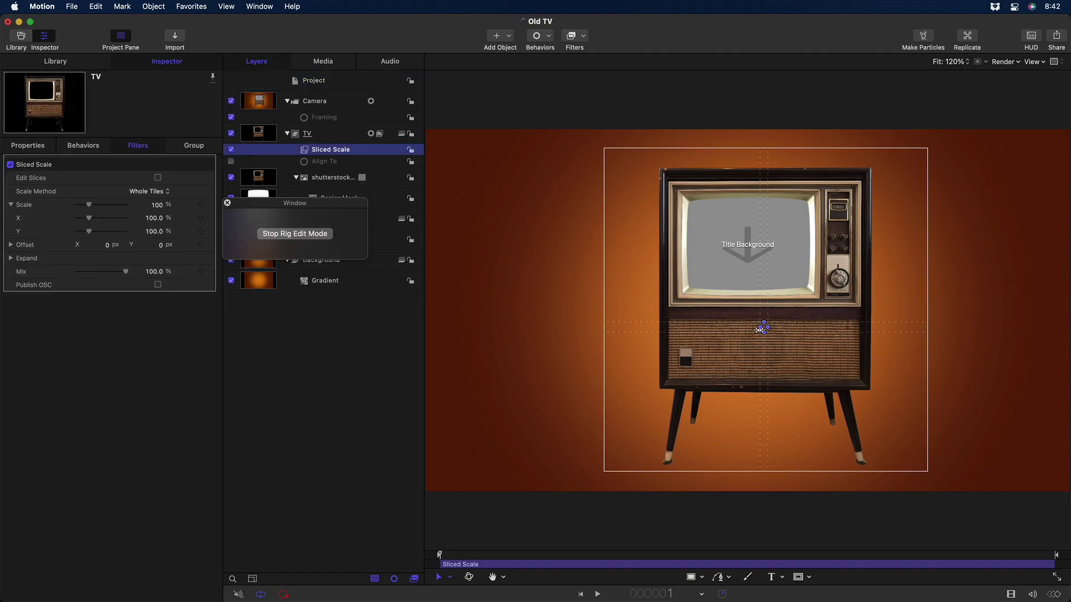
left_click_drag(762, 329, 798, 328)
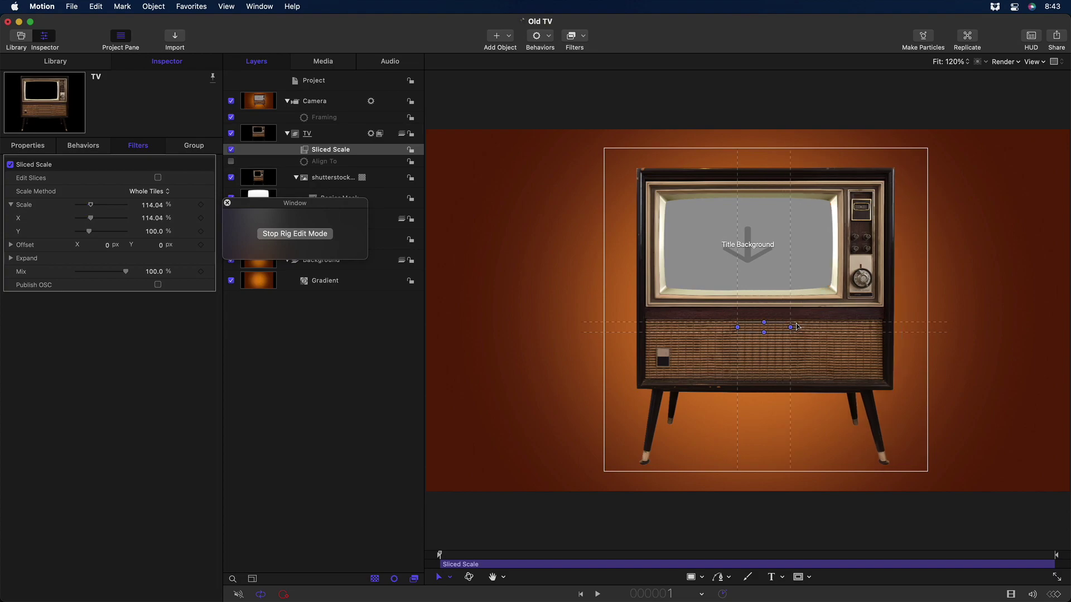
left_click(313, 234)
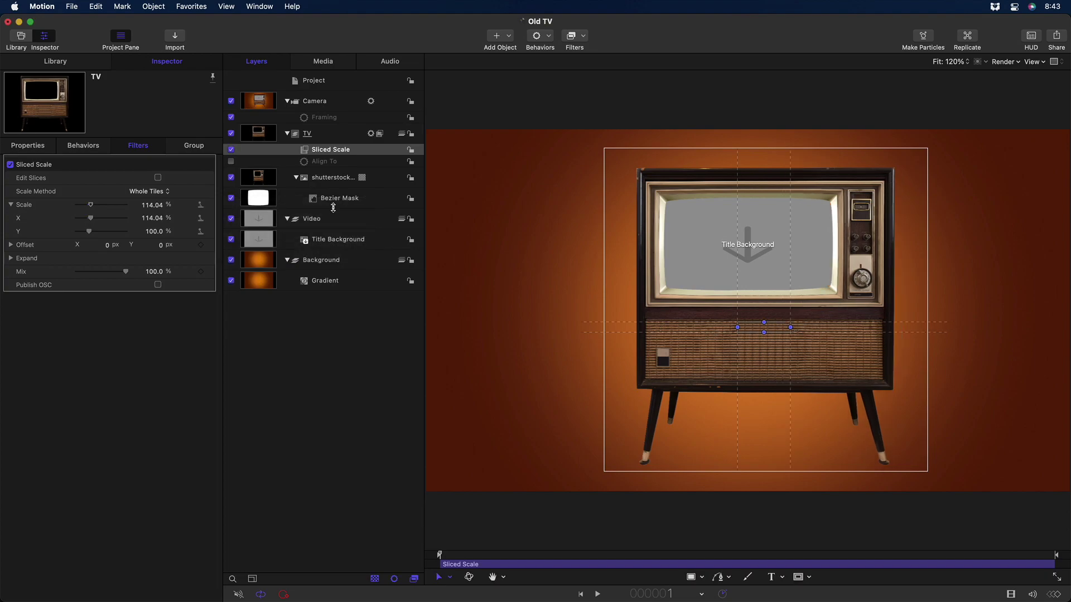
left_click_drag(452, 557, 804, 583)
Connect the Old TV title above the 4:3 SD clip, preview it, then play the 16:9 version.
key("Home")
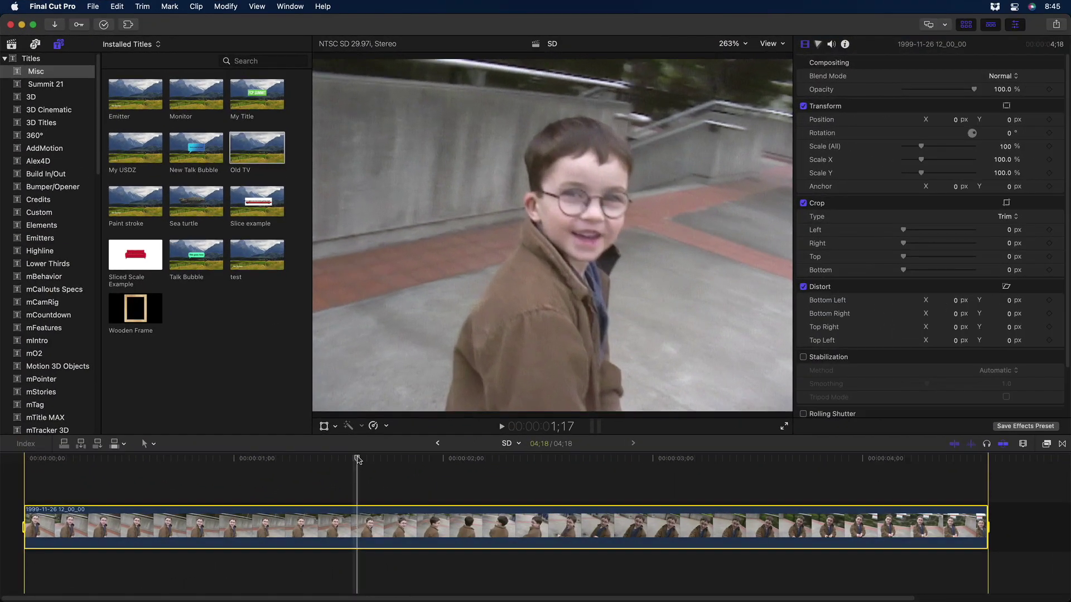
key("q")
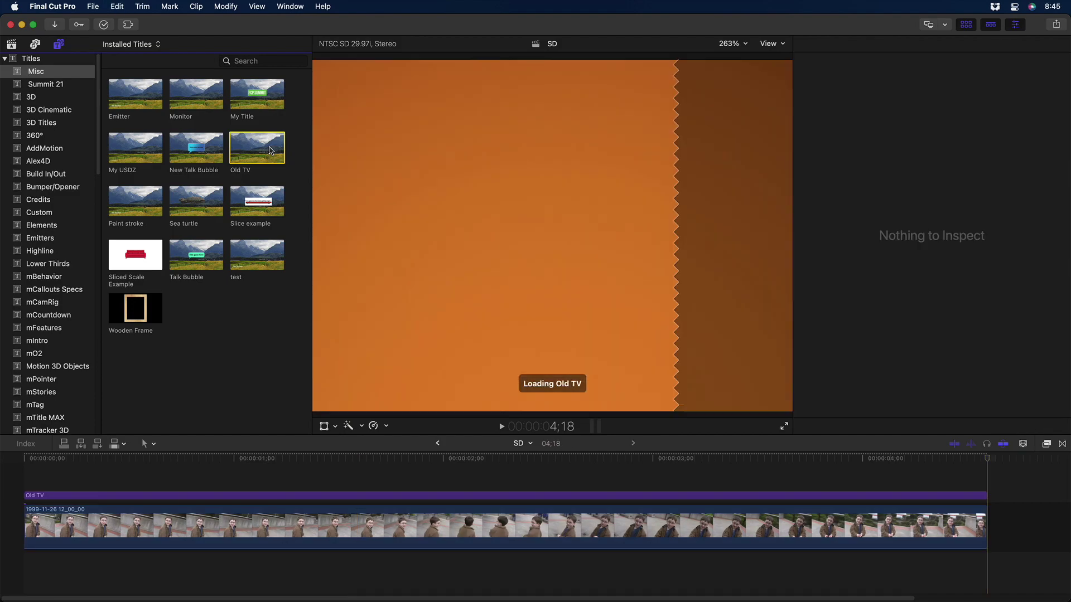
left_click(27, 460)
key("space")
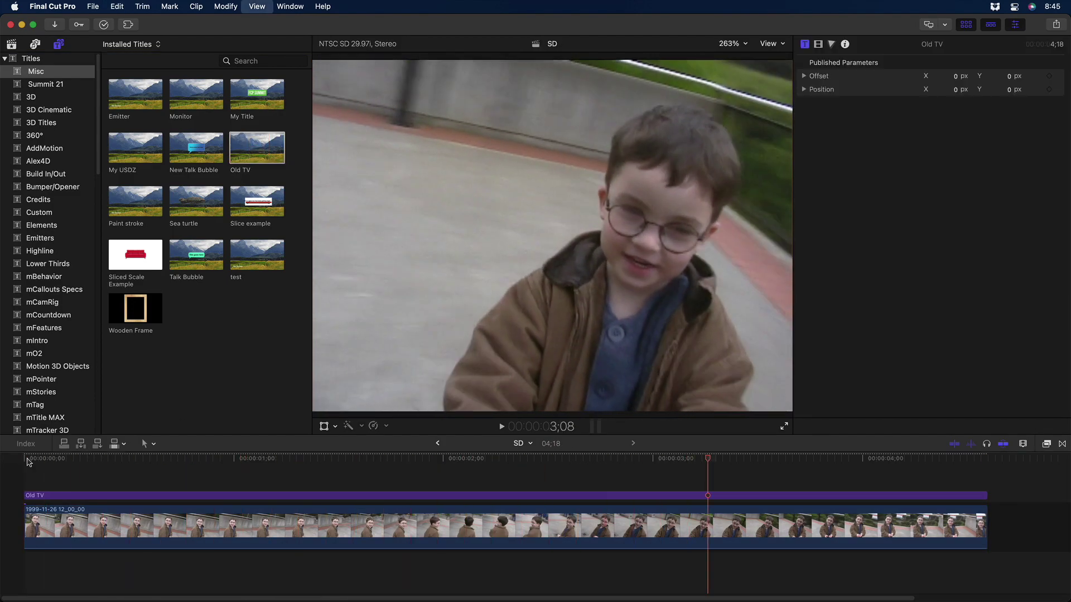
key("space")
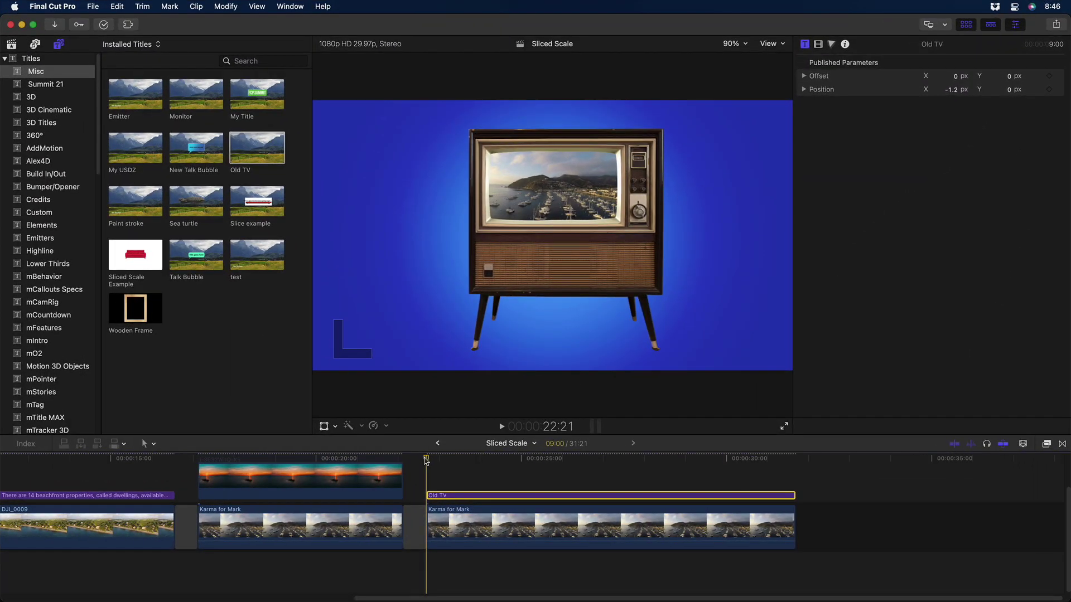
key("space")
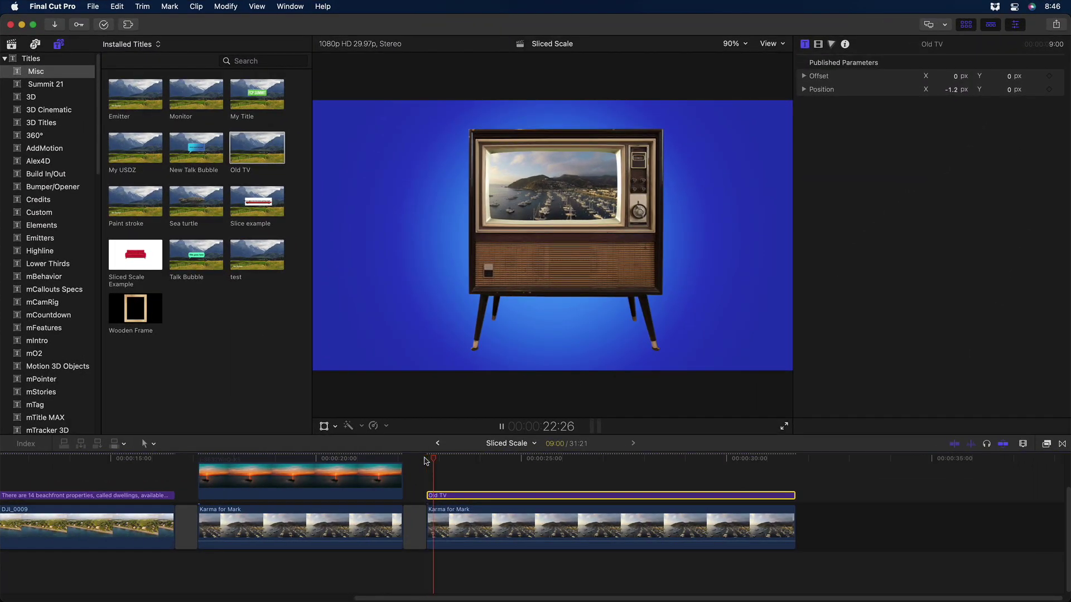